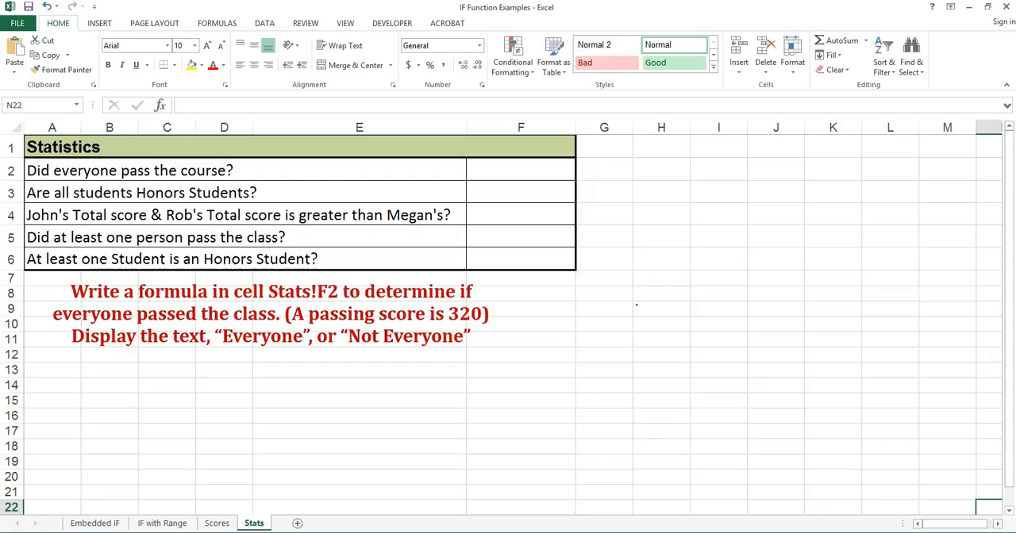
# Step: Begin an IF formula with a nested AND in Stats!F2, using Scores!E5>=Scores!B2 as the first condition
pyautogui.click(521, 168)
pyautogui.write('=if(')
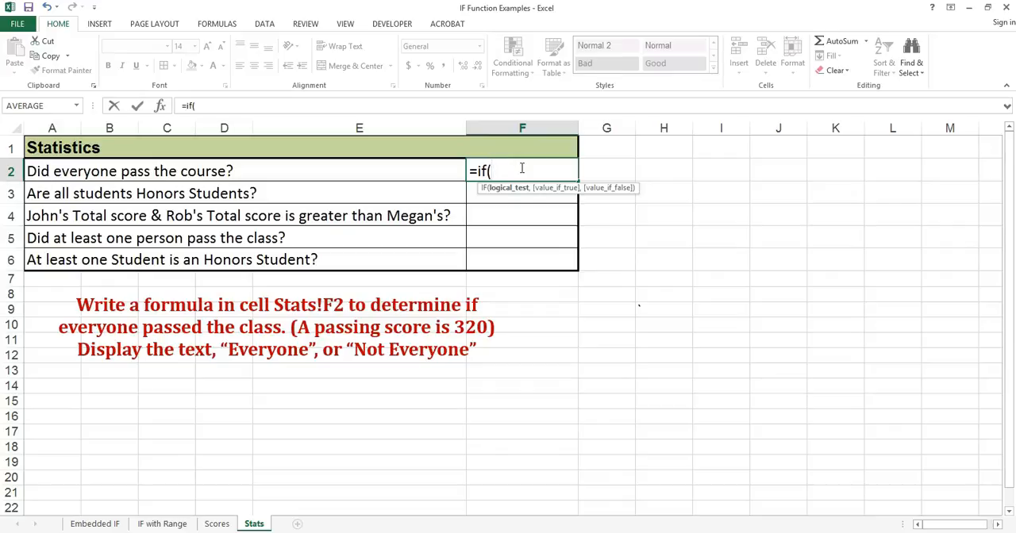
pyautogui.write('and')
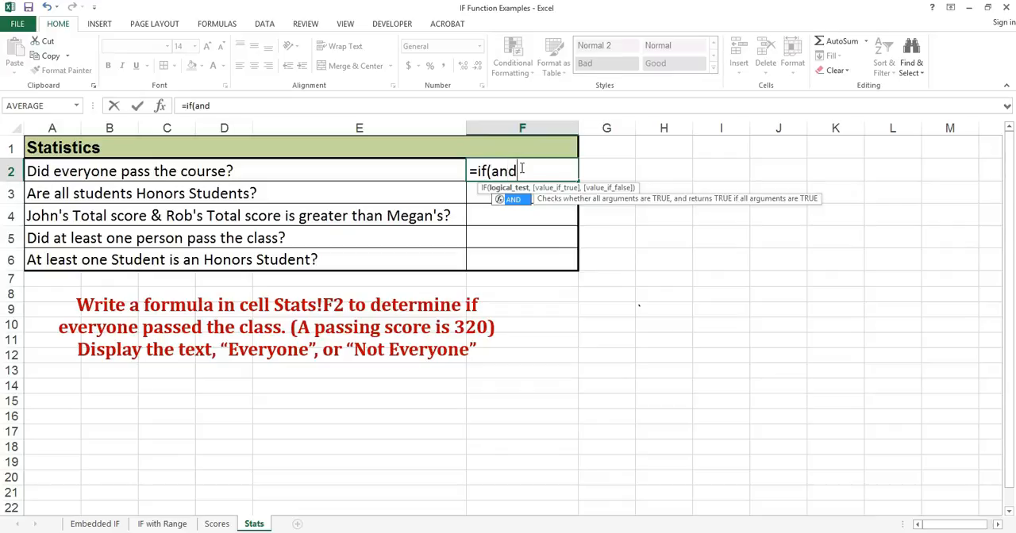
pyautogui.write('(')
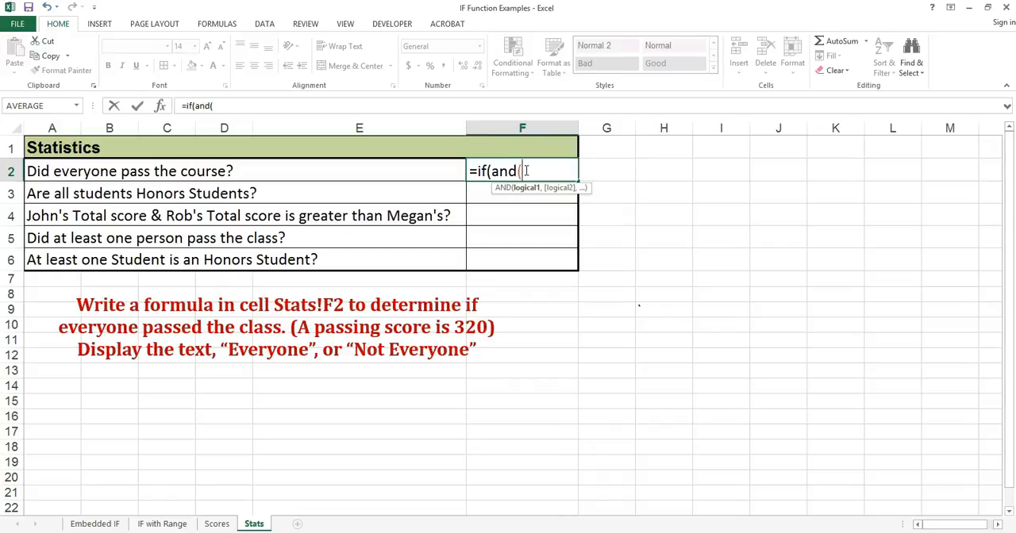
pyautogui.click(217, 524)
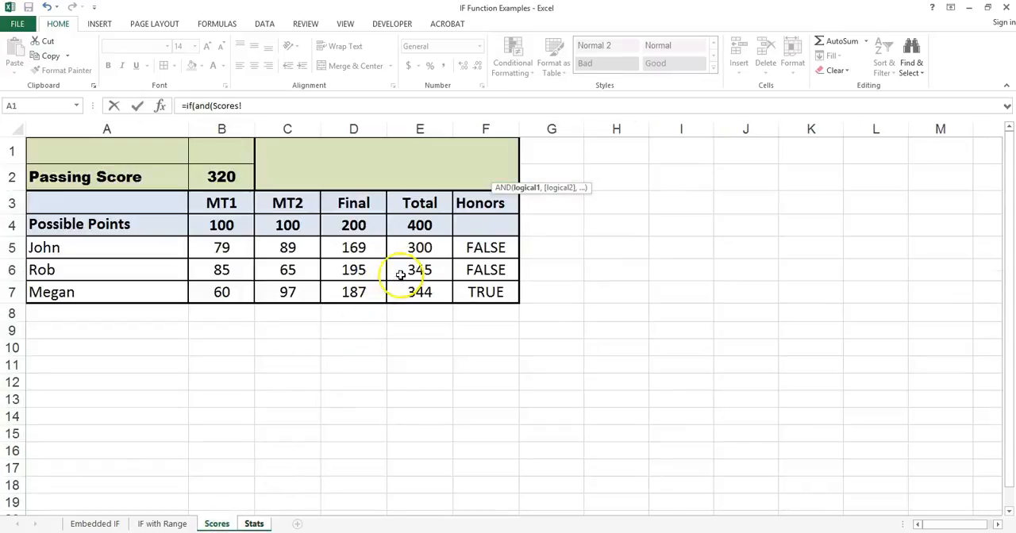
pyautogui.click(411, 247)
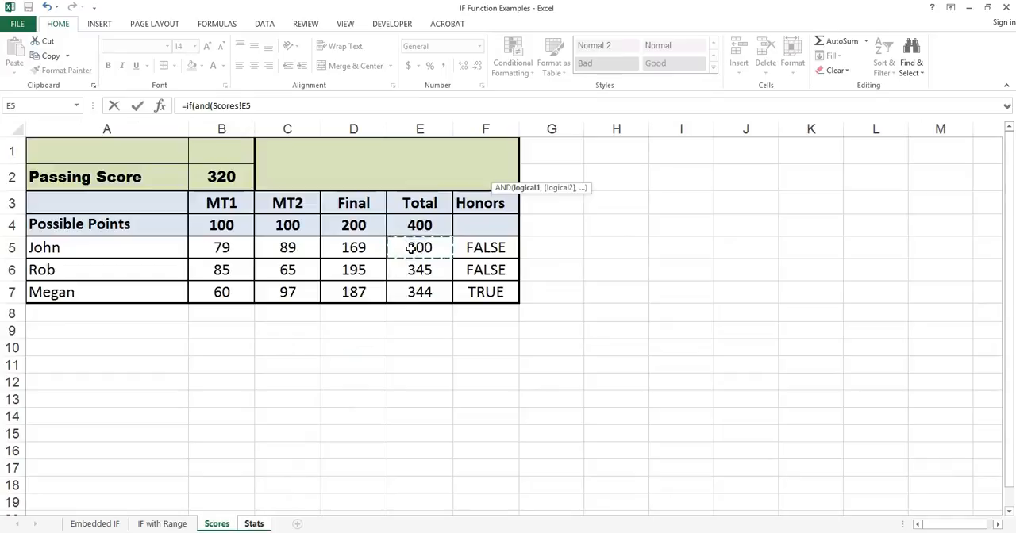
pyautogui.write('?')
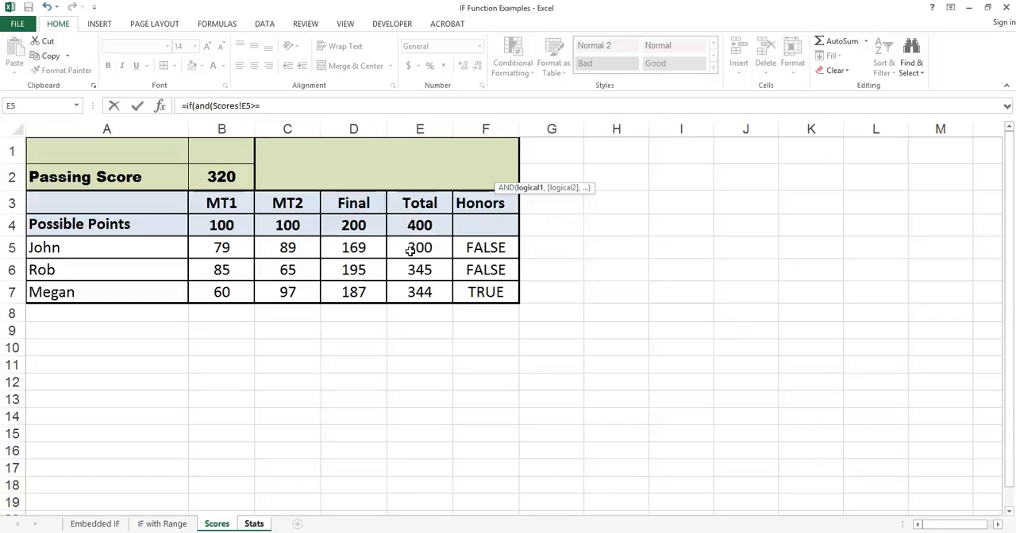
pyautogui.click(225, 177)
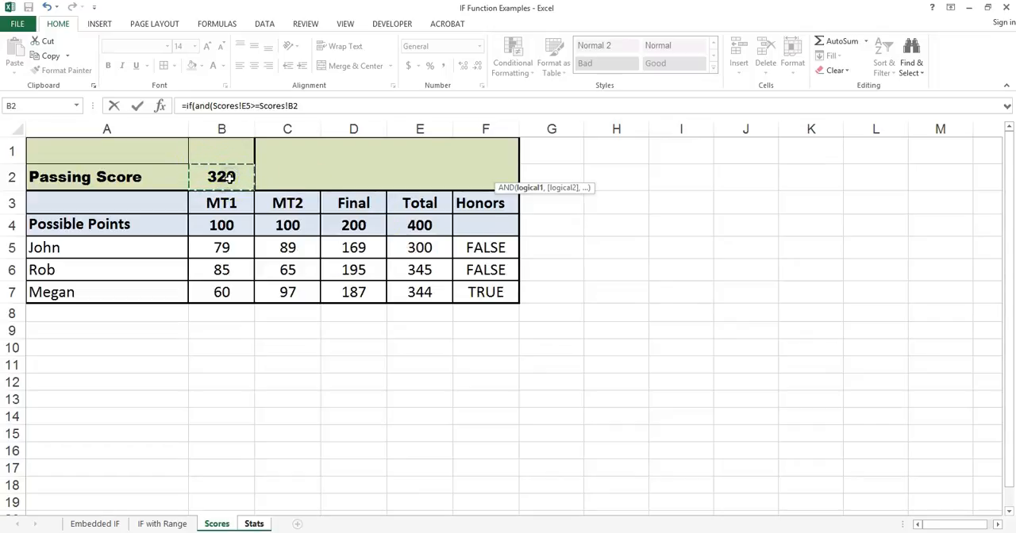
pyautogui.write(',')
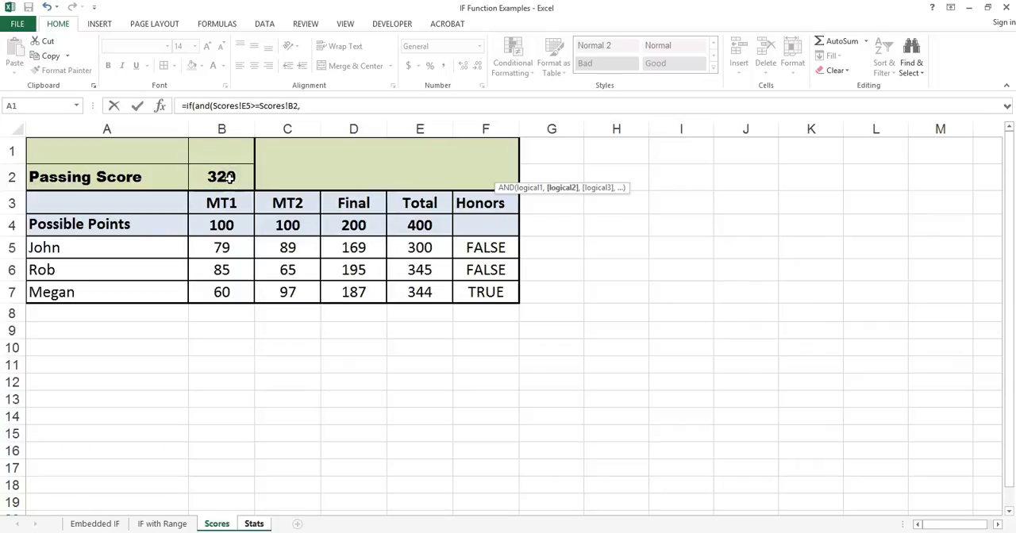
# Step: Add Scores!E6>=Scores!B2 as the second AND condition in the formula
pyautogui.click(433, 270)
pyautogui.write('?')
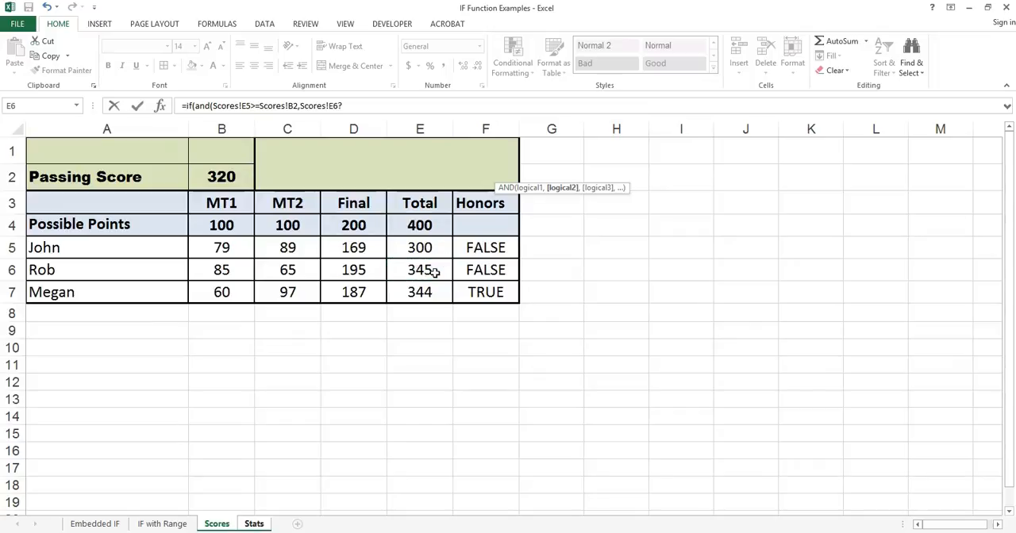
pyautogui.press('BackSpace')
pyautogui.write('>=')
pyautogui.click(221, 177)
pyautogui.write(',')
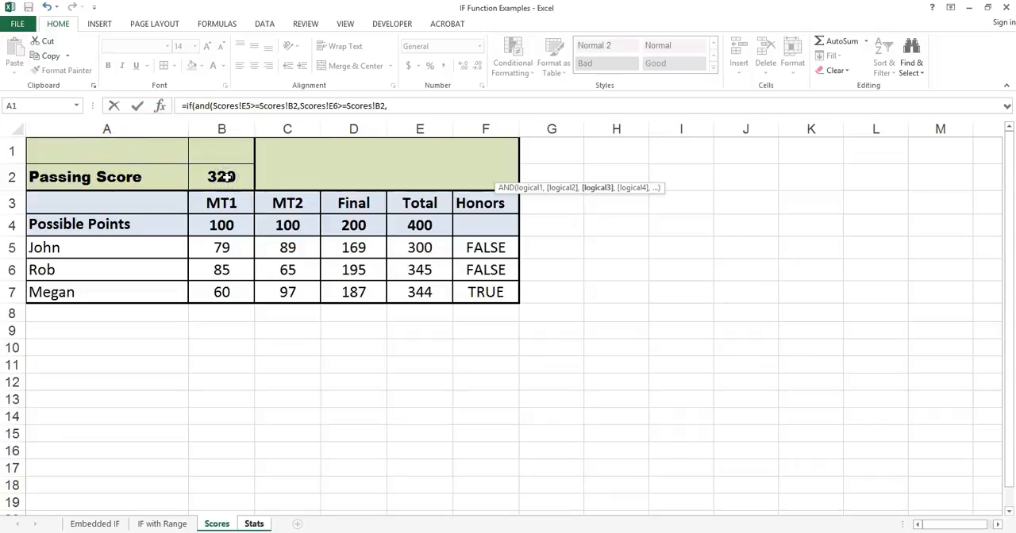
# Step: Add Scores!E7>=320 as the third AND condition and close the AND function
pyautogui.click(417, 294)
pyautogui.write('>=320')
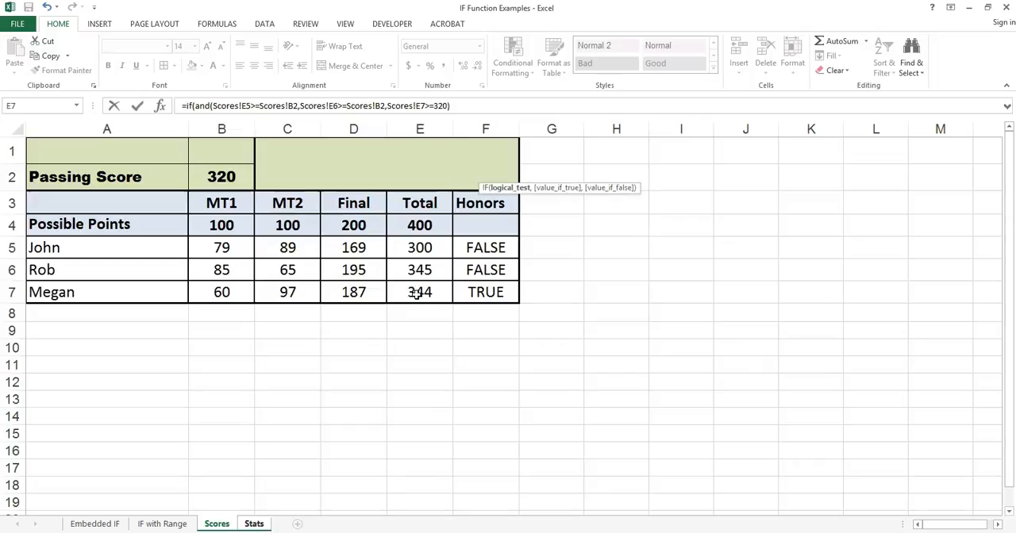
pyautogui.write('),')
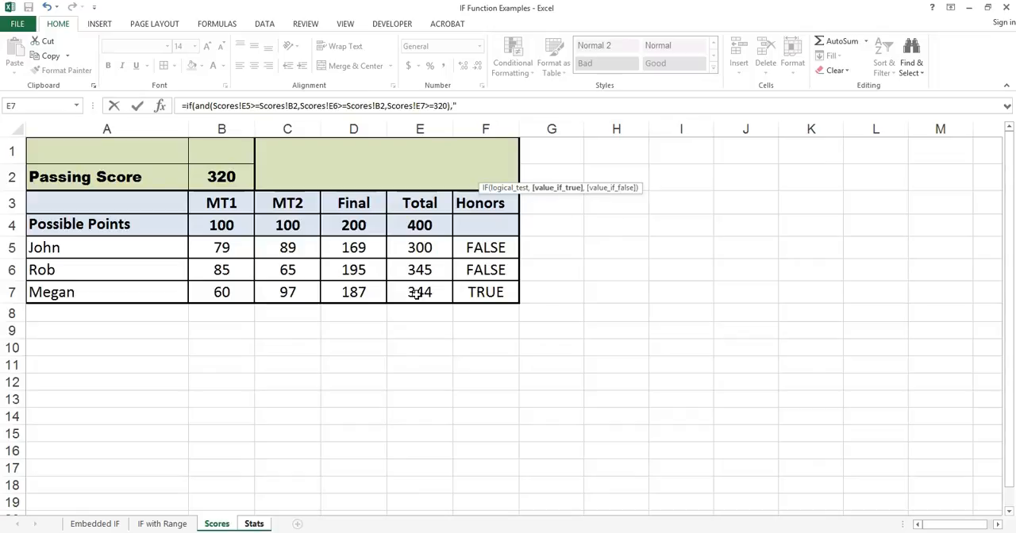
pyautogui.write('"Everyone","Not Everyone")')
# Step: Complete the F2 formula with "Everyone" as the true result and "Not Everyone" as the false result
pyautogui.press('Return')
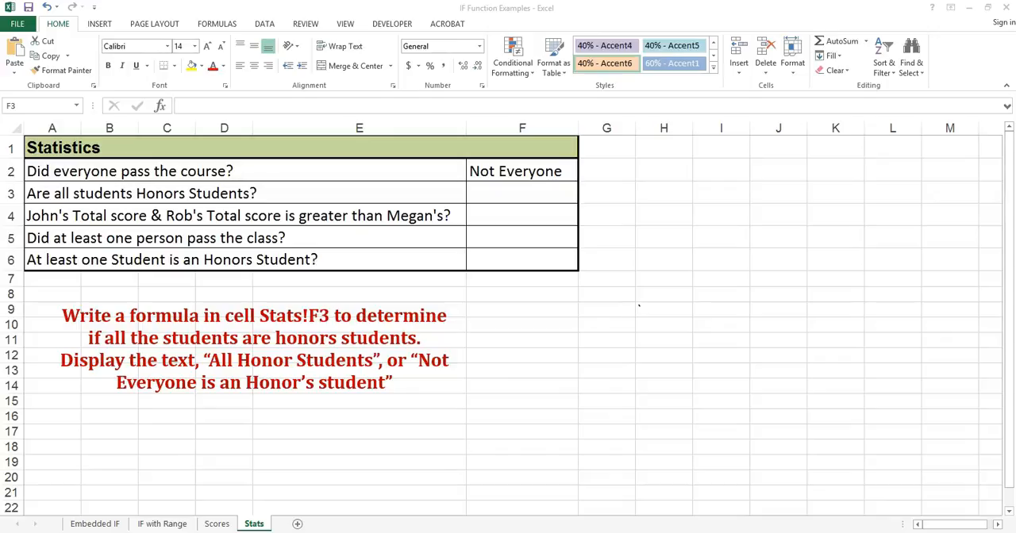
# Step: Begin an IF formula in Stats!F3 whose logical test is AND(Scores!F5:F7)
pyautogui.click(561, 184)
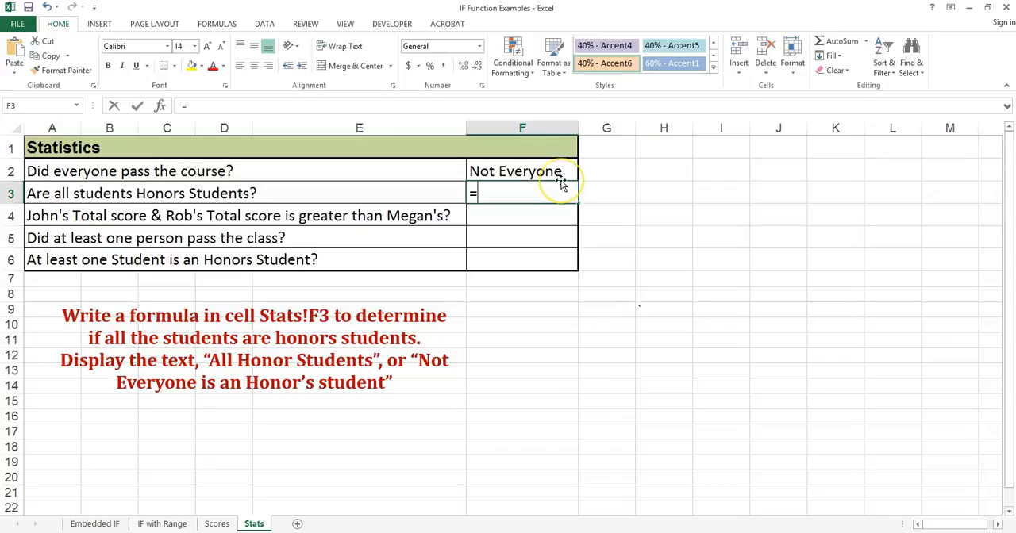
pyautogui.write('=if')
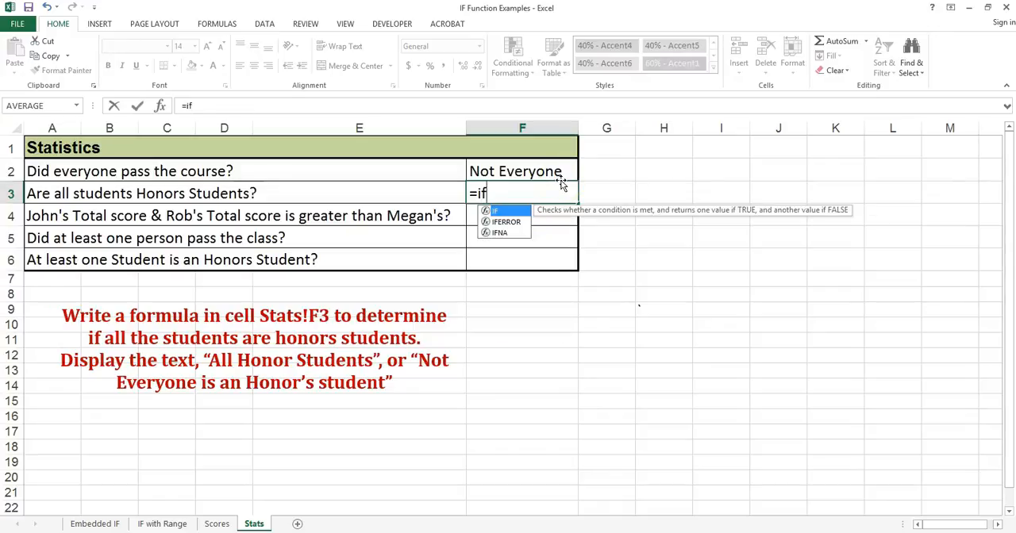
pyautogui.write('(')
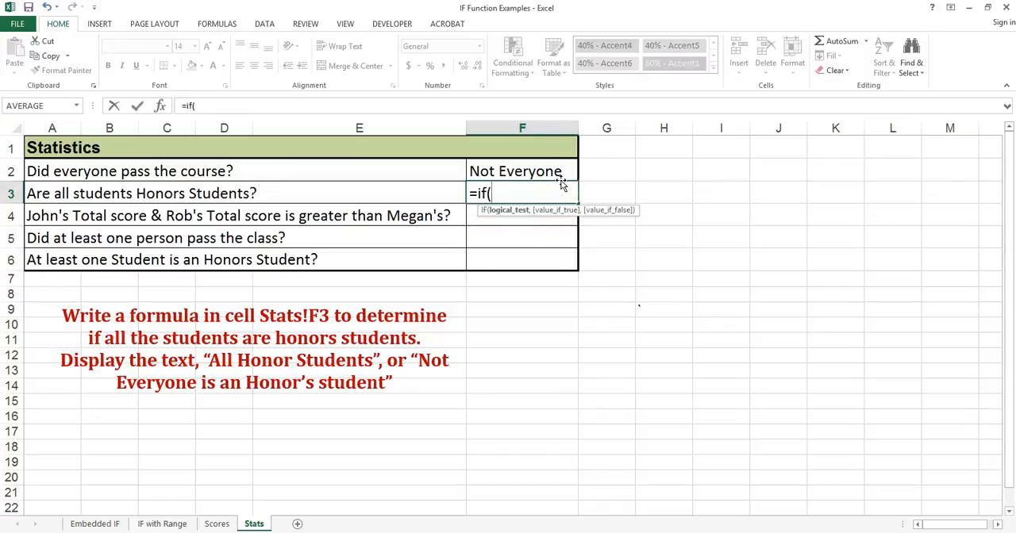
pyautogui.write('and')
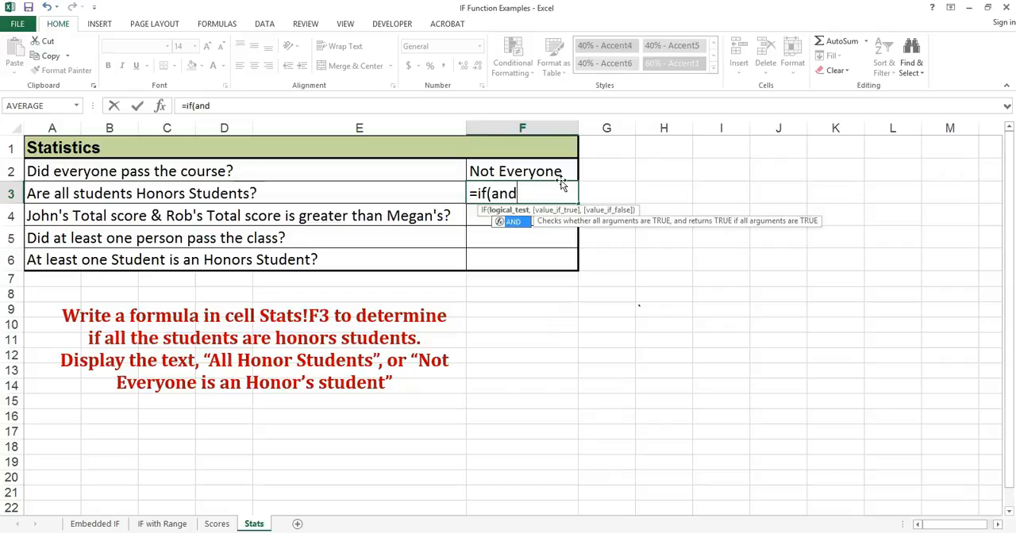
pyautogui.write('(')
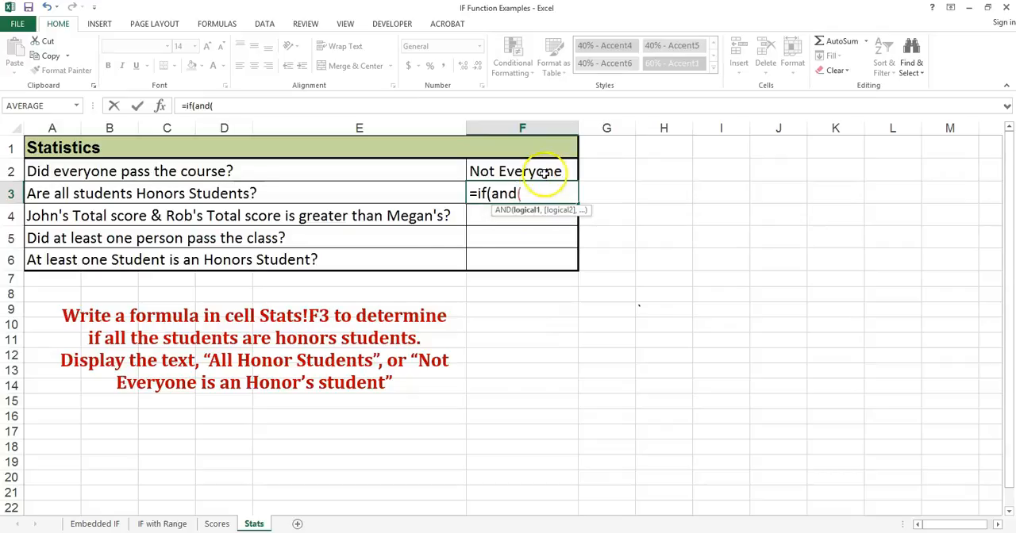
pyautogui.click(229, 527)
pyautogui.moveTo(469, 248); pyautogui.dragTo(486, 293)
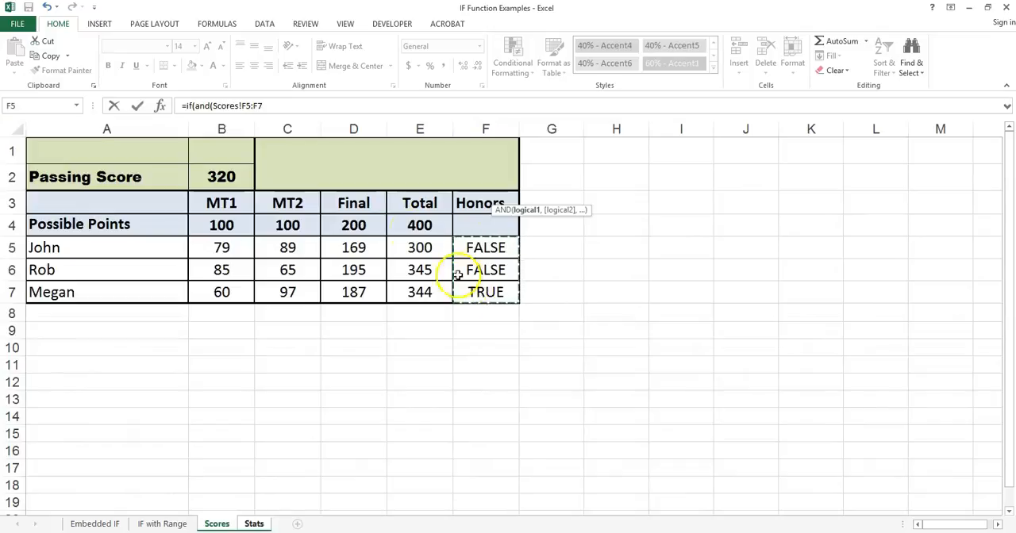
pyautogui.click(278, 105)
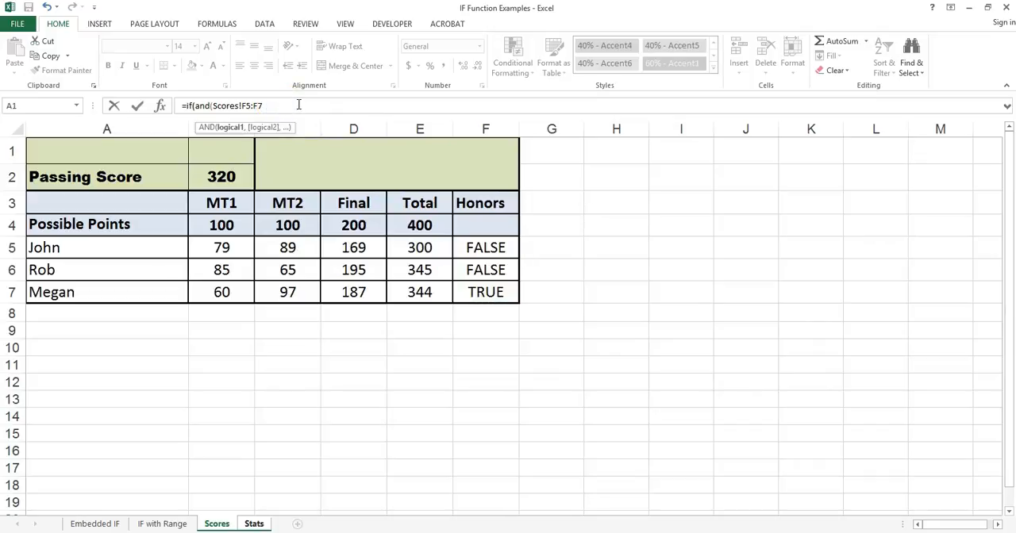
pyautogui.write(',')
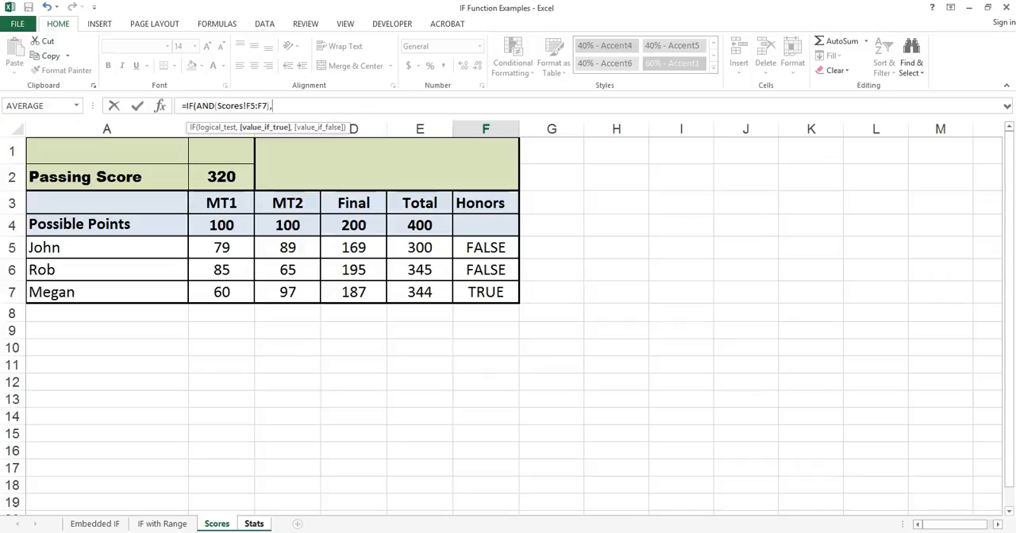
pyautogui.write('"All')
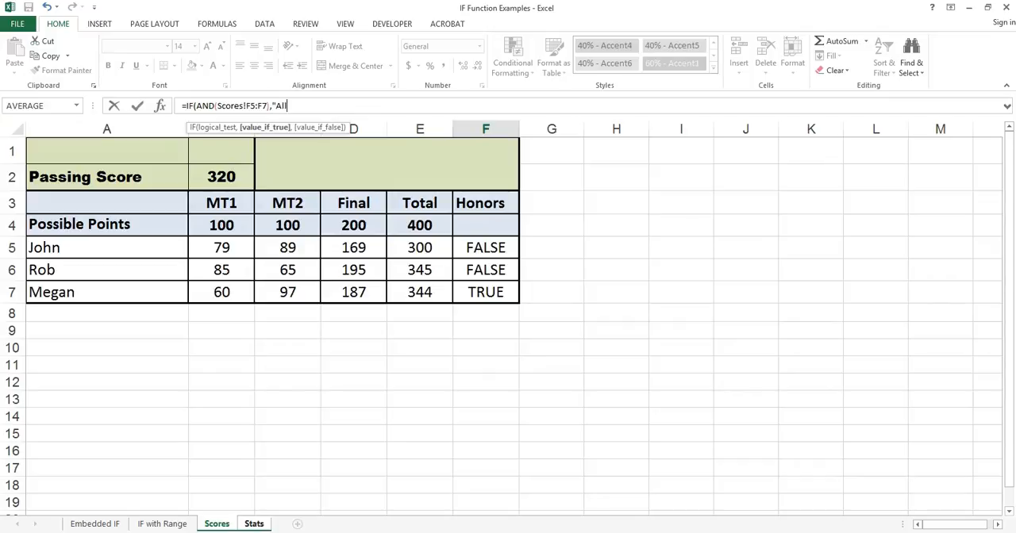
pyautogui.write(' Honor Students",')
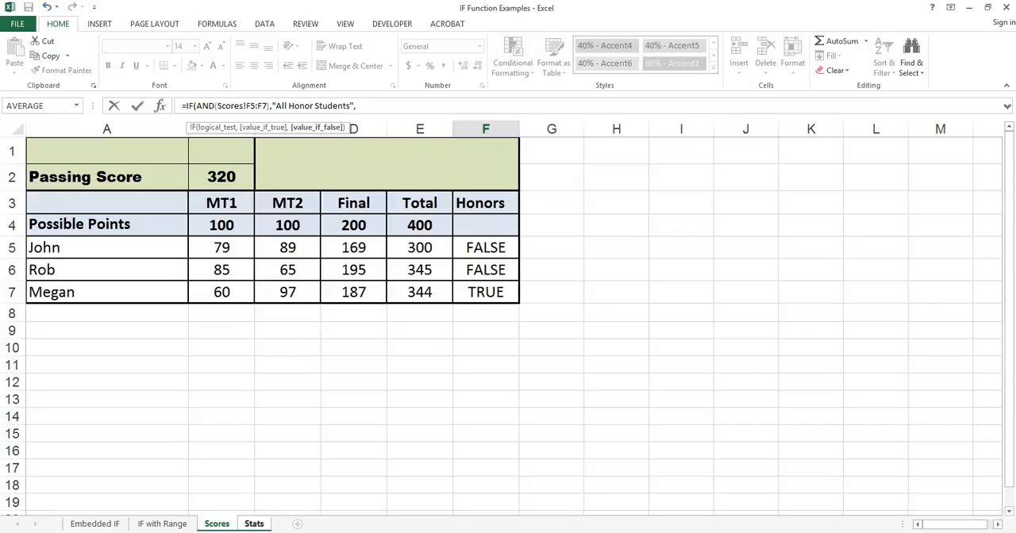
pyautogui.write('"Not')
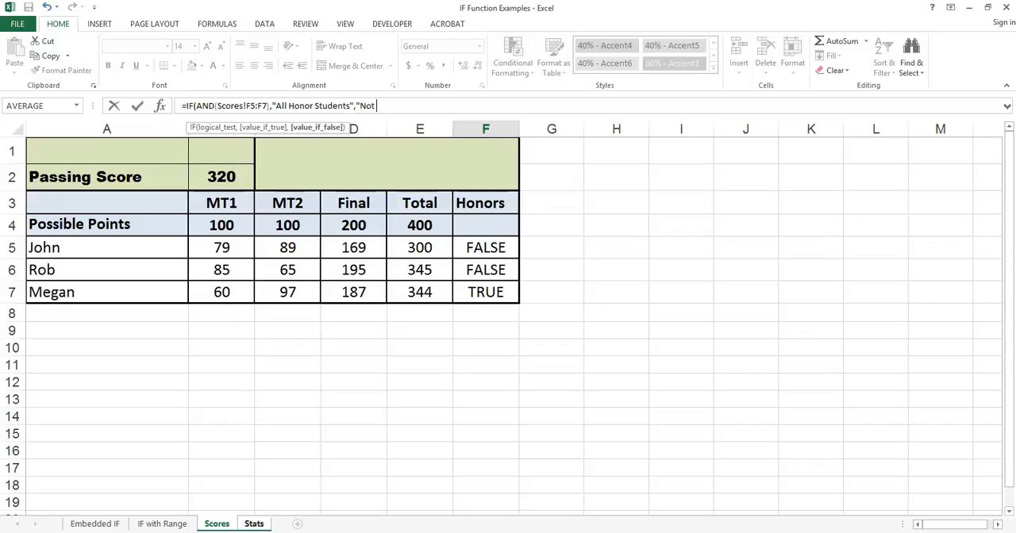
pyautogui.write(' Everyone is an Ho')
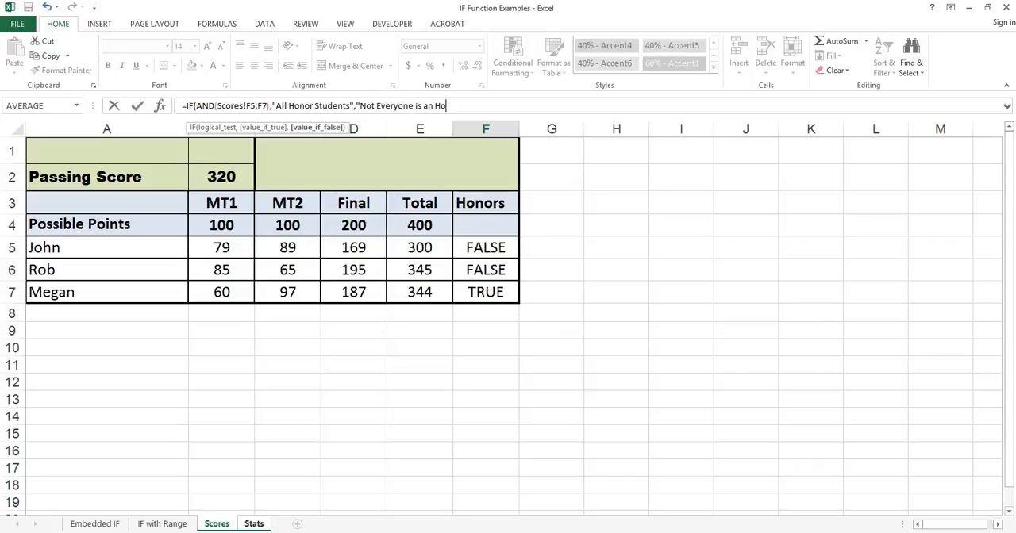
pyautogui.write('nors Student"')
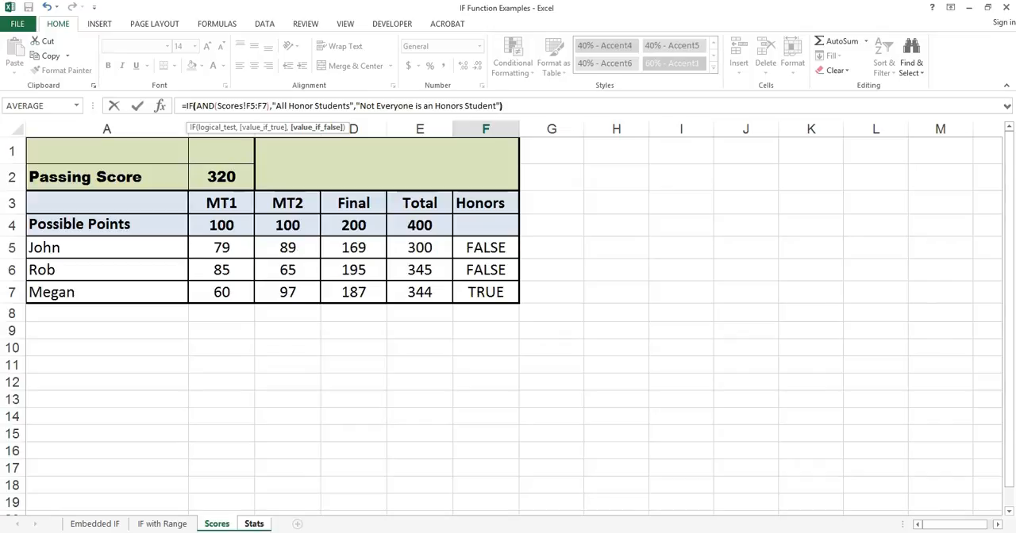
# Step: Complete the F3 formula with "Not Everyone is an Honors Student" as the false result and autofit column F
pyautogui.press('Return')
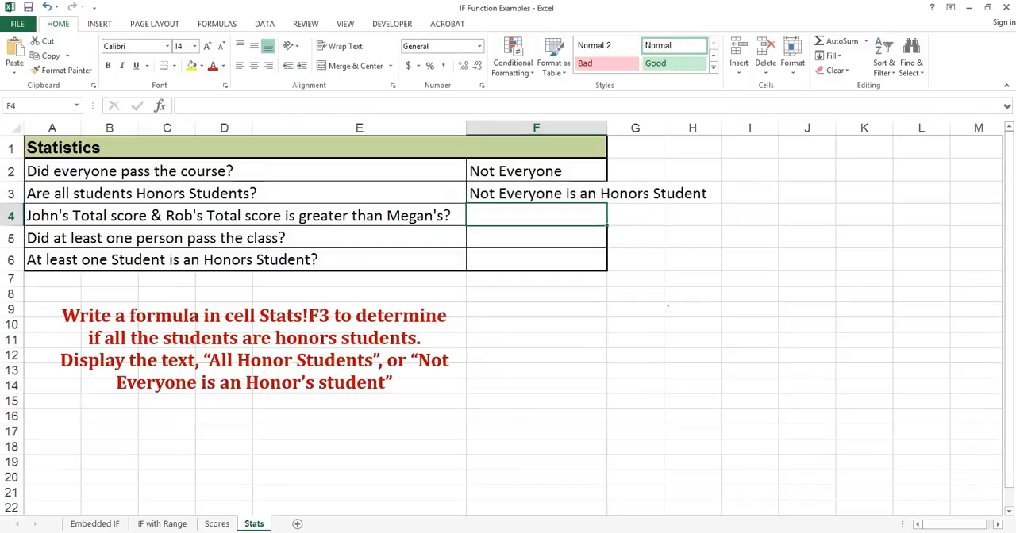
pyautogui.doubleClick(606, 128)
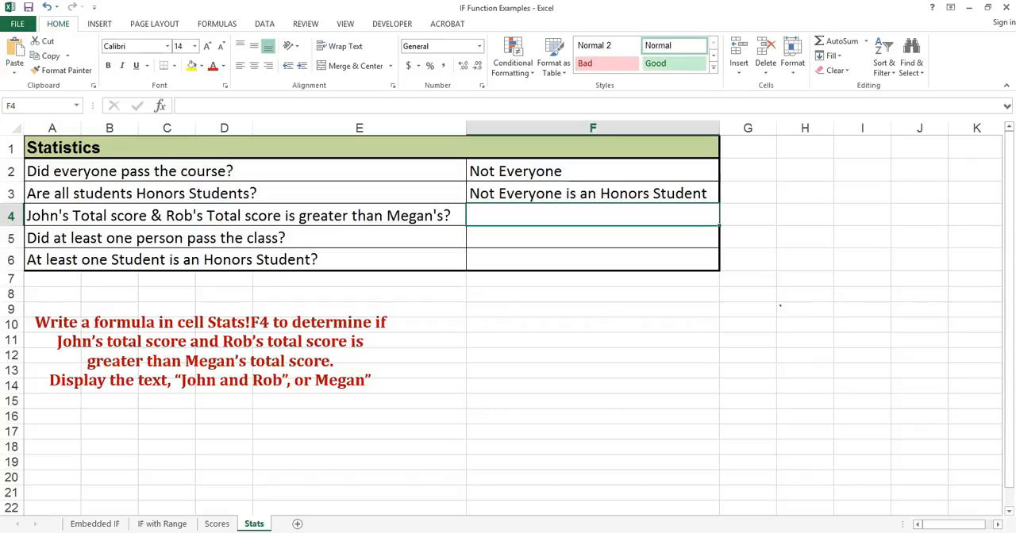
# Step: Begin an IF formula with a nested AND in Stats!F4, using Scores!E5>Scores!E7 as the first condition
pyautogui.write('=if')
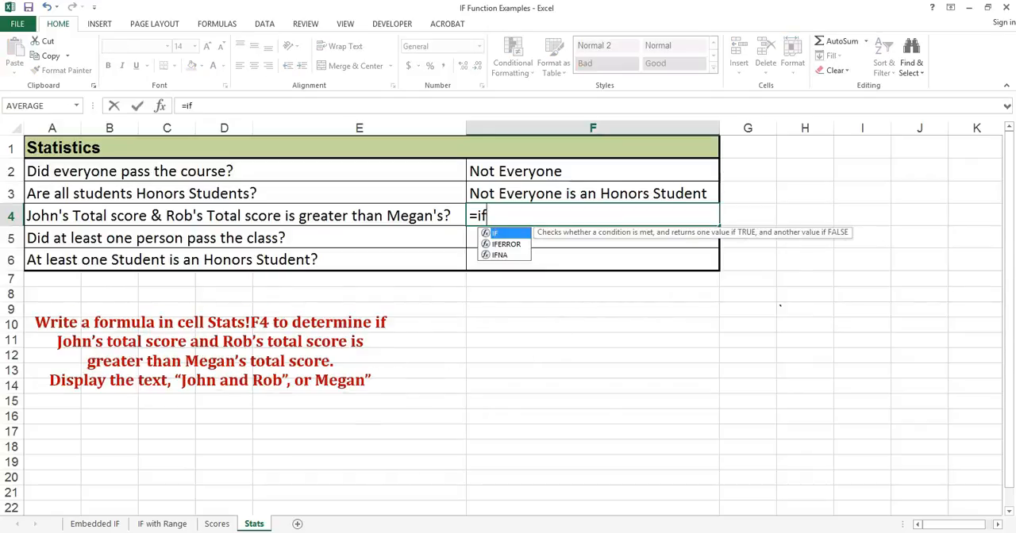
pyautogui.write('(')
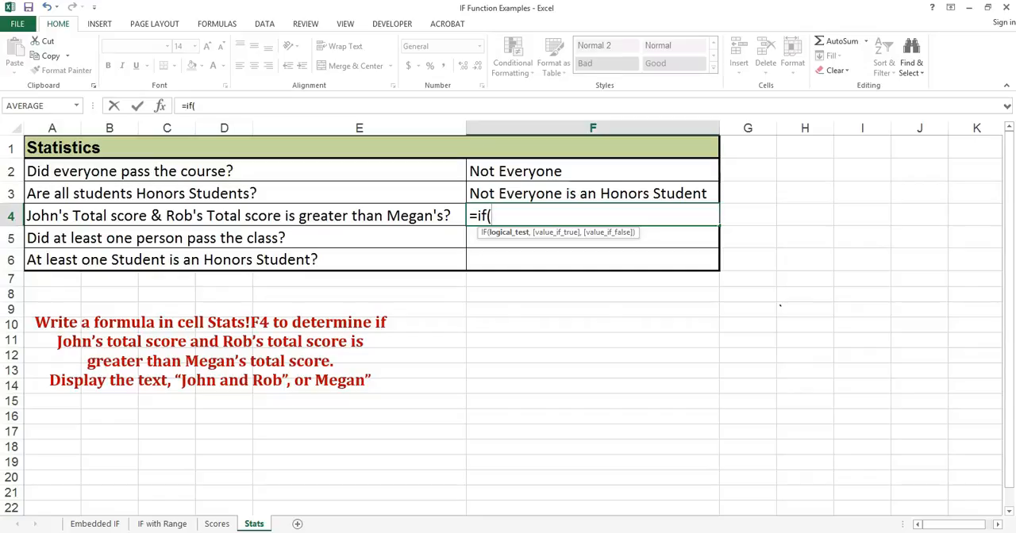
pyautogui.write('and')
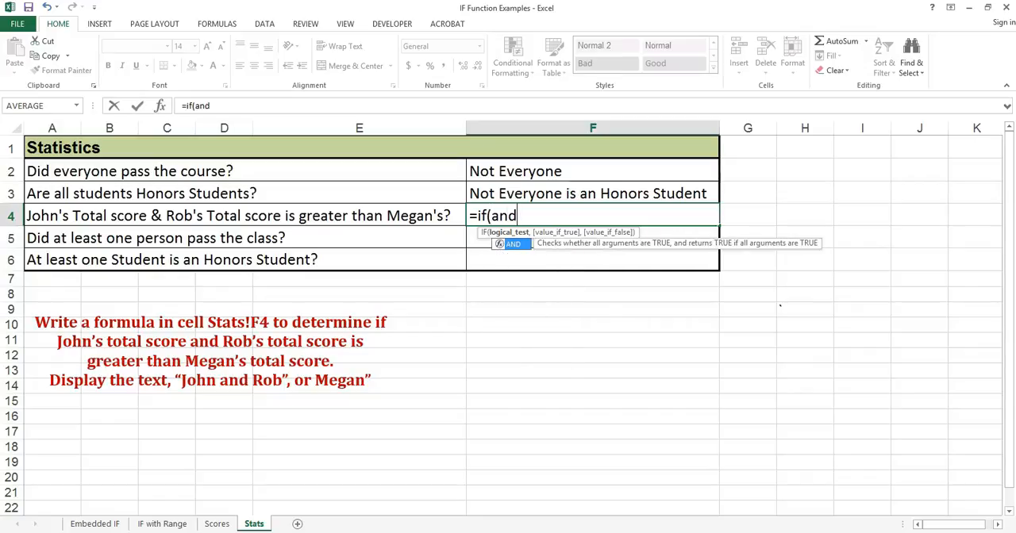
pyautogui.write('(')
pyautogui.press('BackSpace')
pyautogui.write('(')
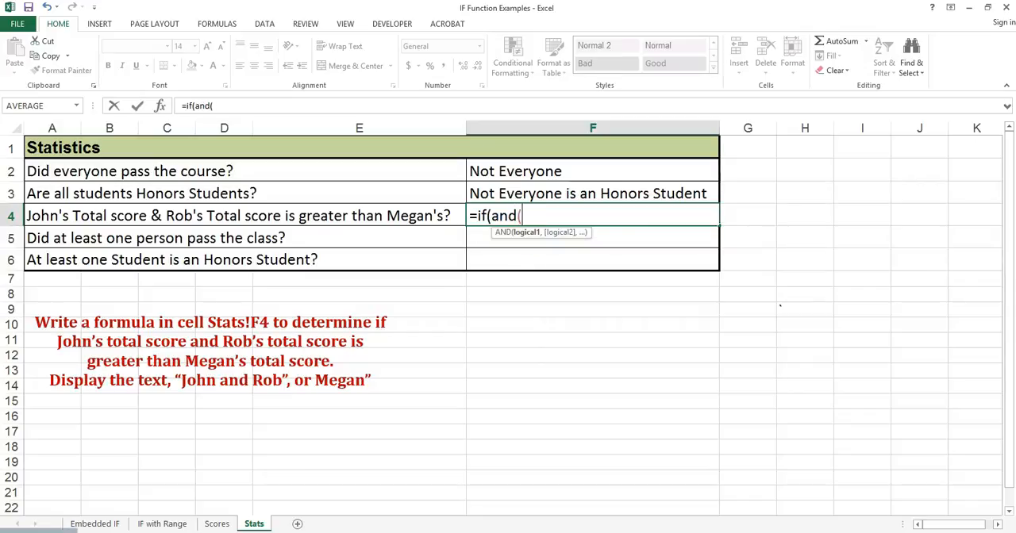
pyautogui.click(219, 524)
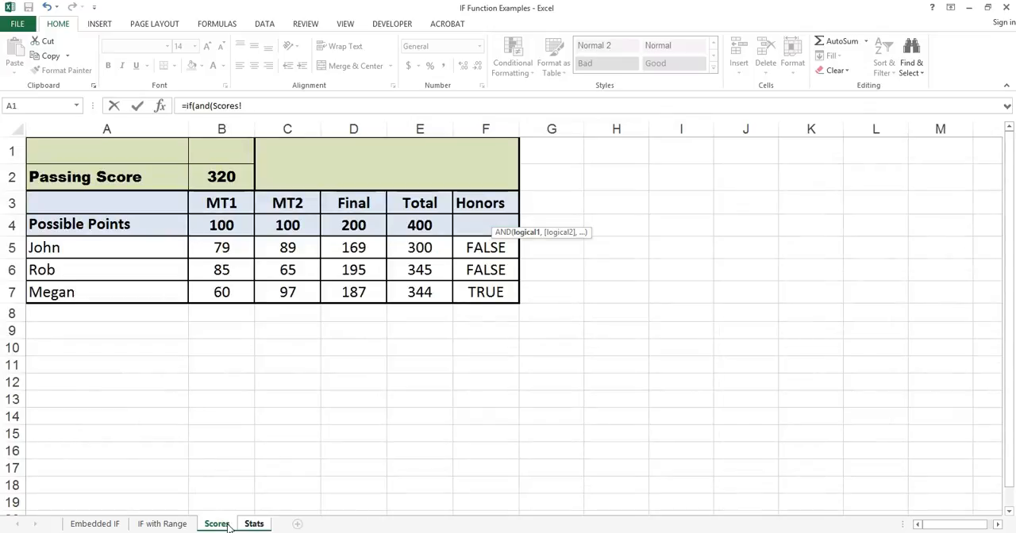
pyautogui.click(159, 306)
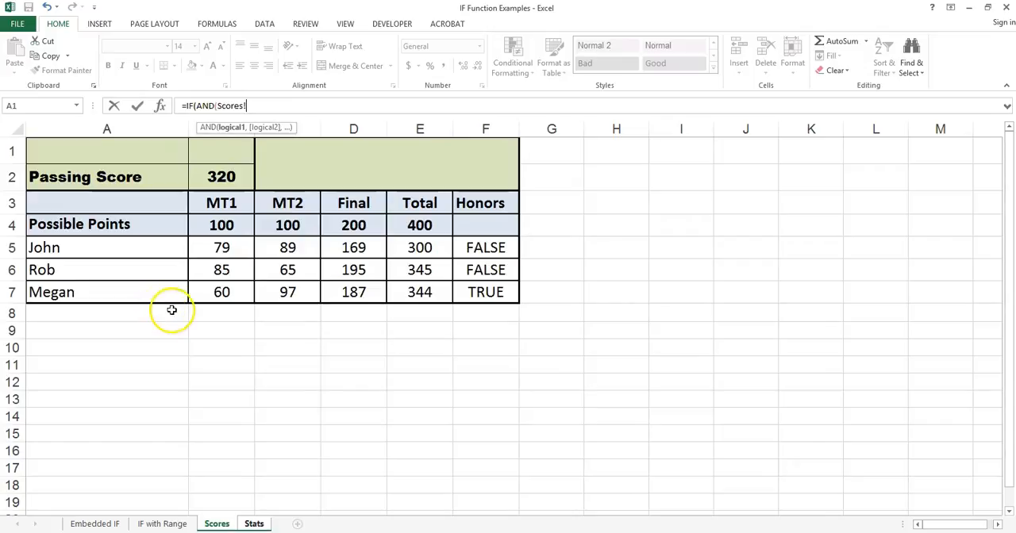
pyautogui.click(404, 247)
pyautogui.write('>')
pyautogui.click(416, 292)
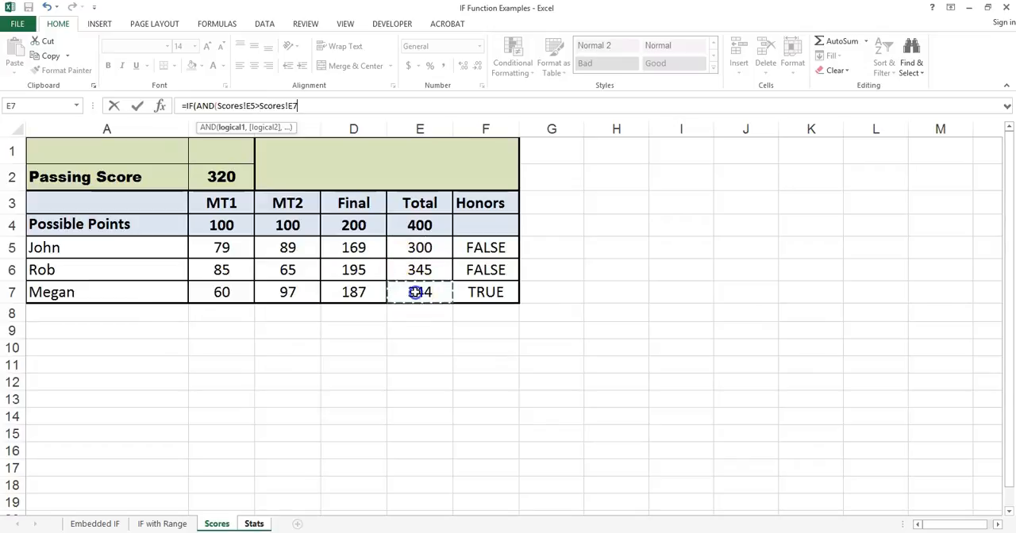
# Step: Add Scores!E6>Scores!E7 as the second AND condition in the F4 formula and close the AND test
pyautogui.write(',')
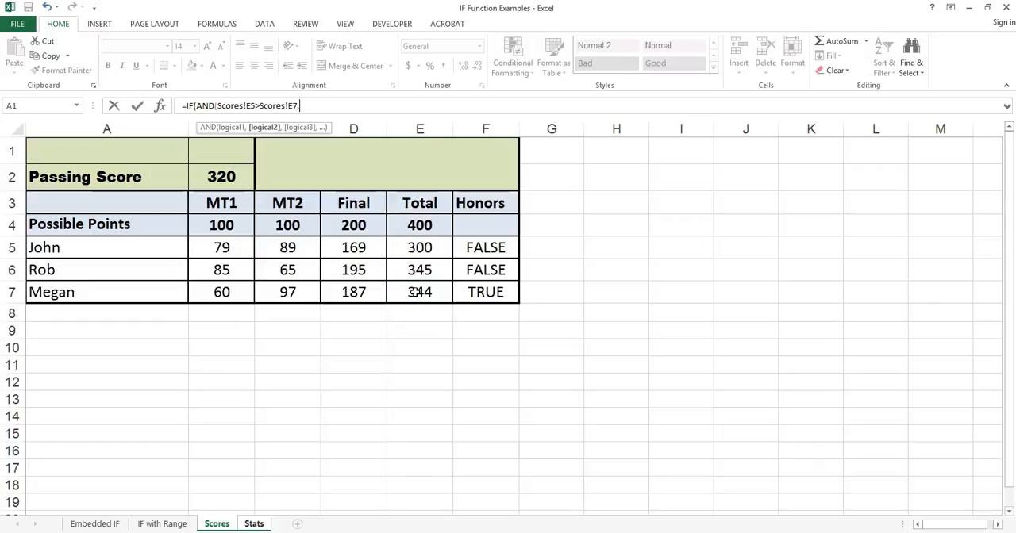
pyautogui.click(419, 270)
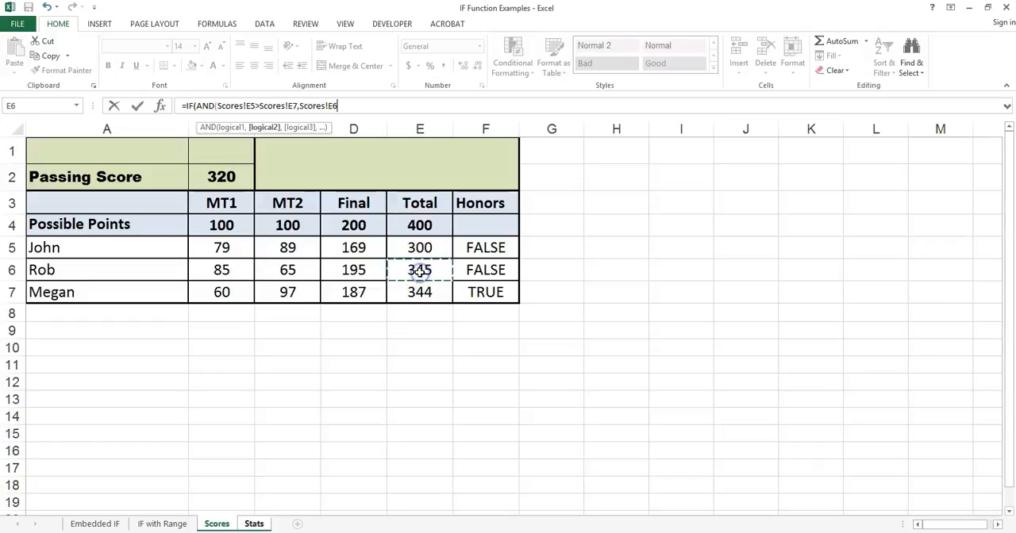
pyautogui.write('>')
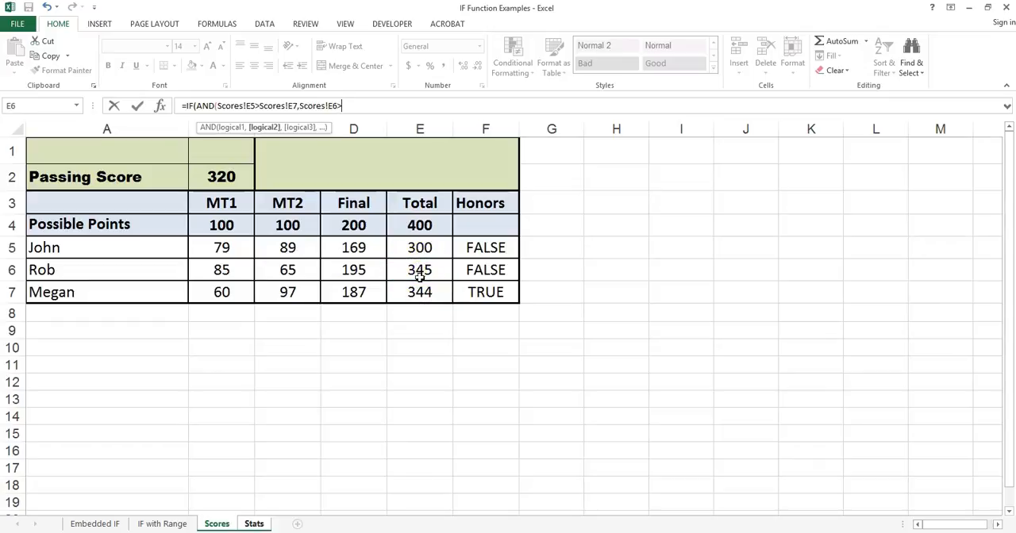
pyautogui.click(420, 292)
pyautogui.write('),')
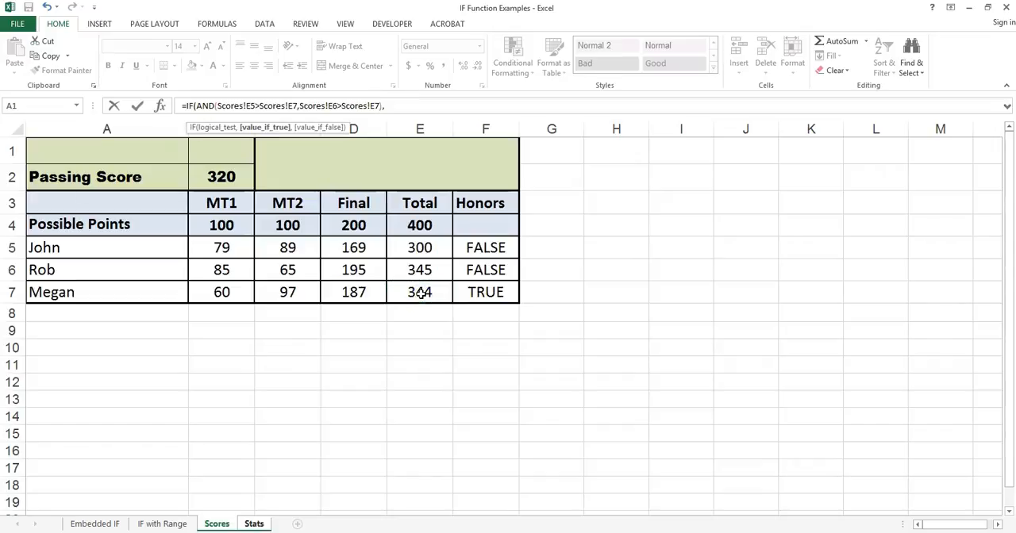
pyautogui.write('"John and ')
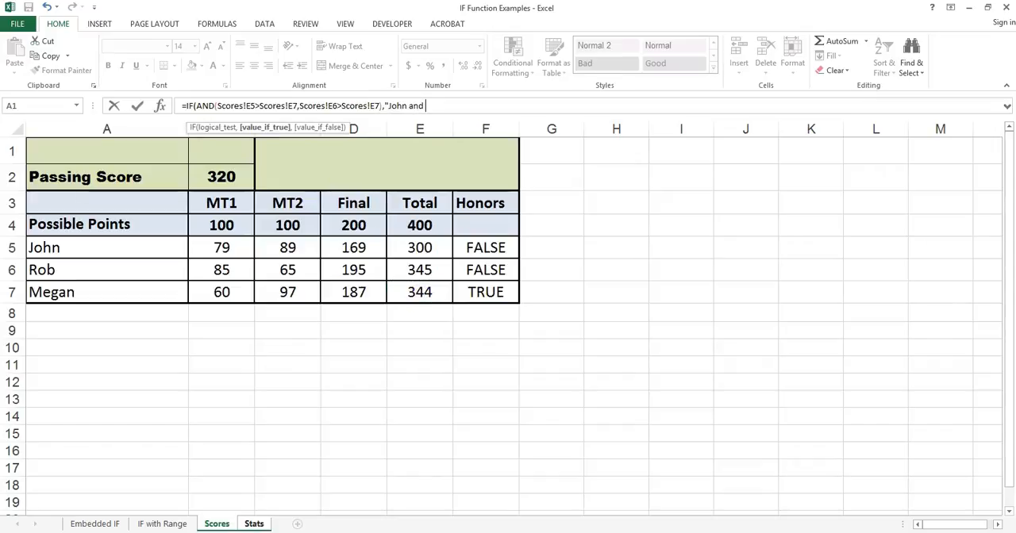
pyautogui.write('and Rob","me')
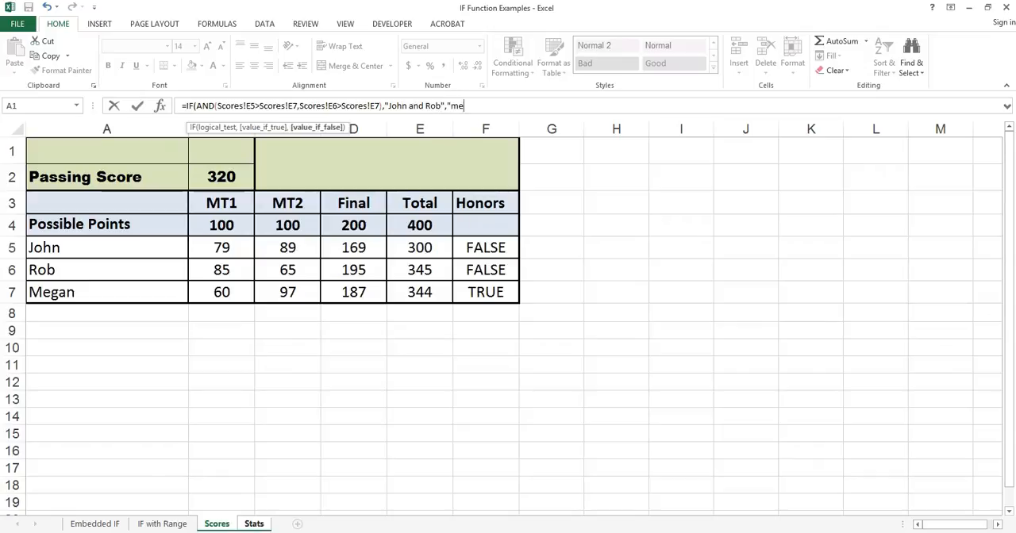
pyautogui.write('gan')
# Step: Complete the F4 formula with the first two students' names joined by "and" as the true result and the third student's name as the false result
pyautogui.press('BackSpace')
pyautogui.press('BackSpace')
pyautogui.press('BackSpace')
pyautogui.press('BackSpace')
pyautogui.press('BackSpace')
pyautogui.write('Megan"')
pyautogui.press('Return')
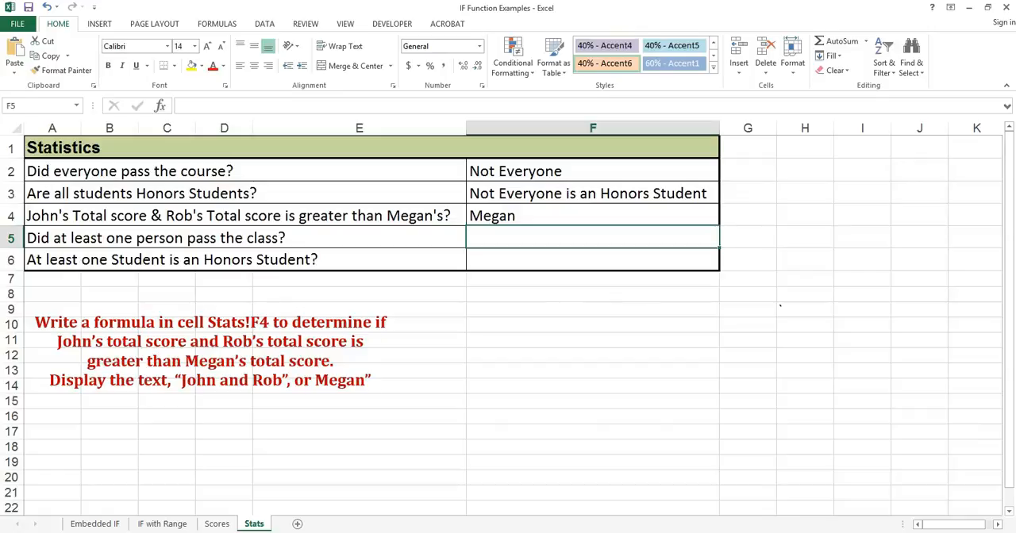
# Step: Begin an IF formula with a nested OR in Stats!F5, using Scores!E5>=Scores!B2 as the first condition
pyautogui.write('=if')
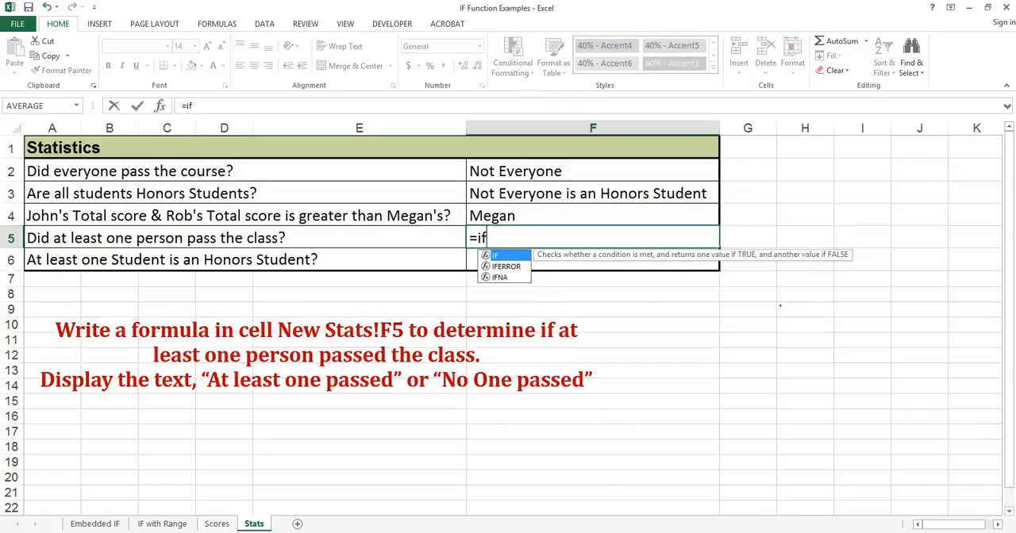
pyautogui.write('(')
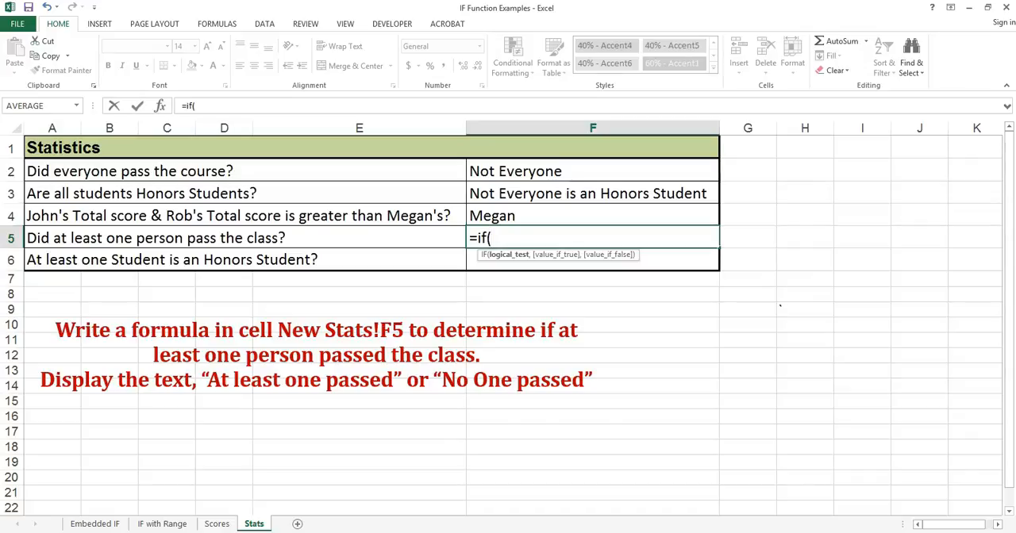
pyautogui.write('or(')
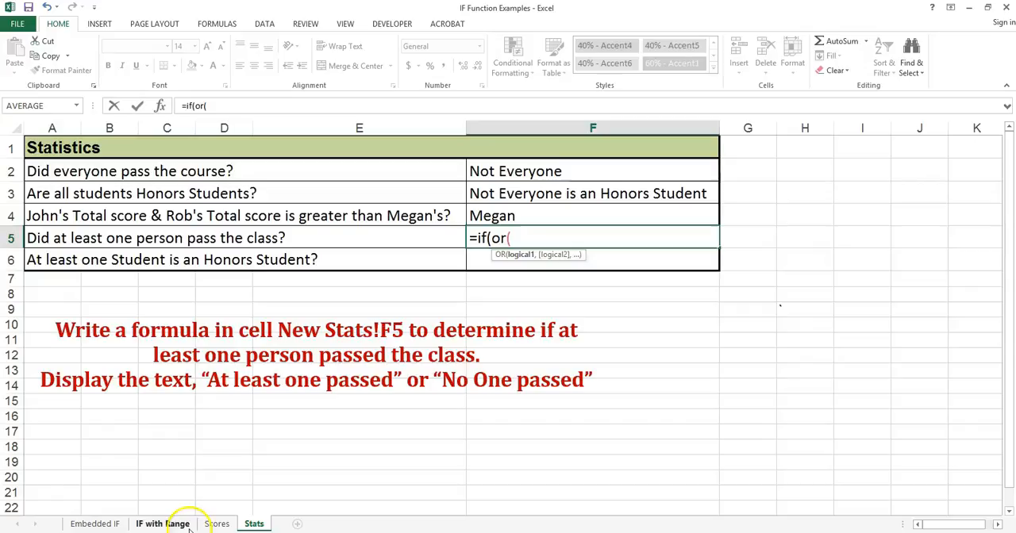
pyautogui.click(212, 524)
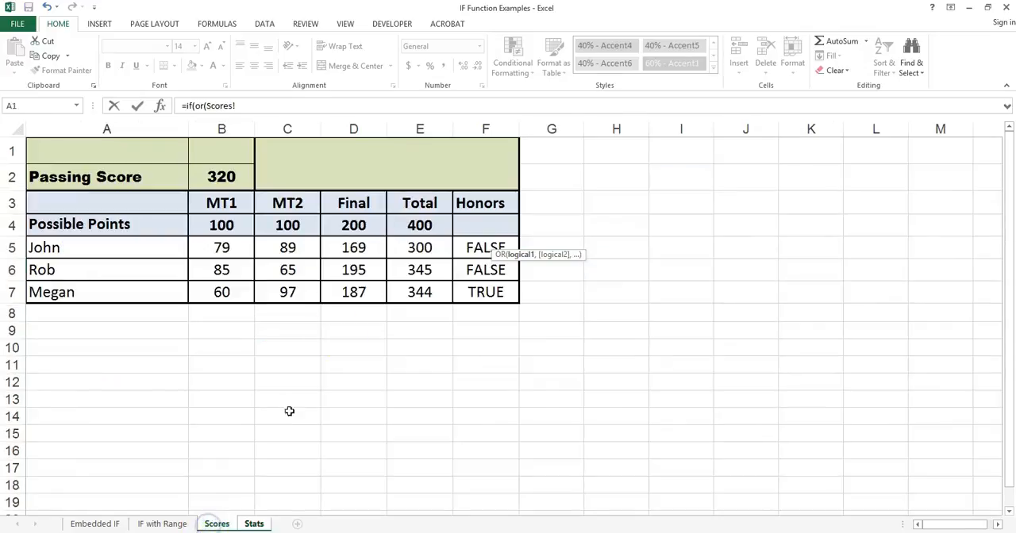
pyautogui.click(415, 246)
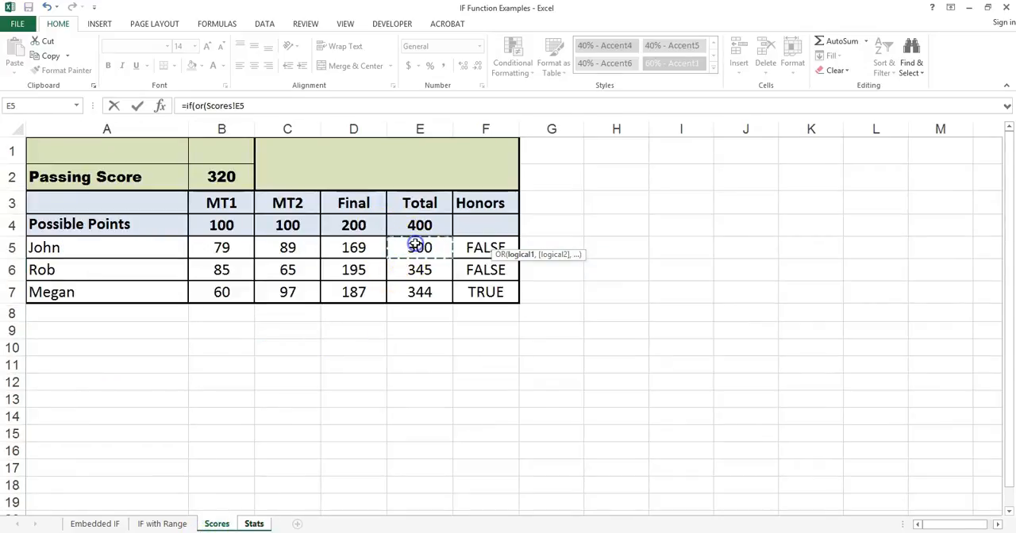
pyautogui.write('>=')
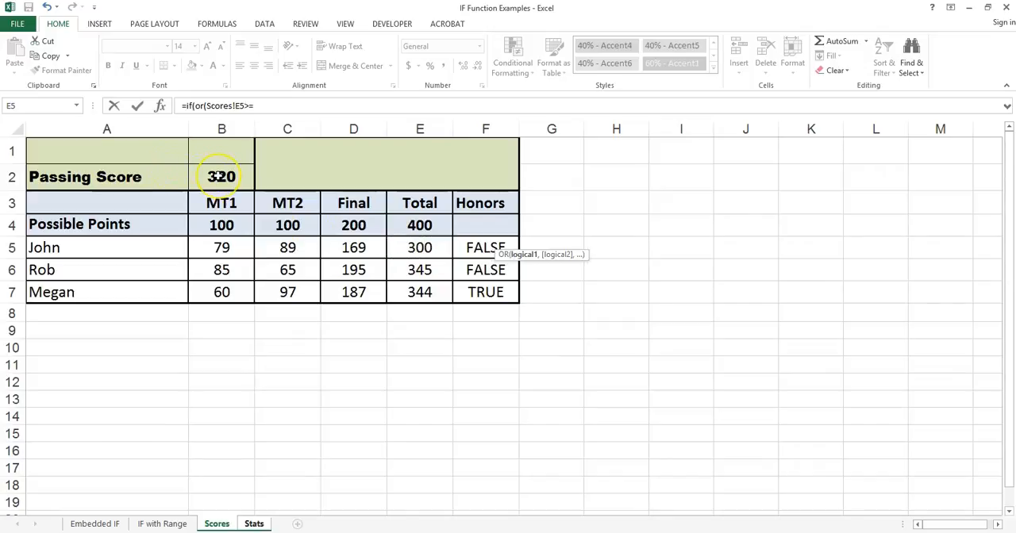
pyautogui.click(218, 177)
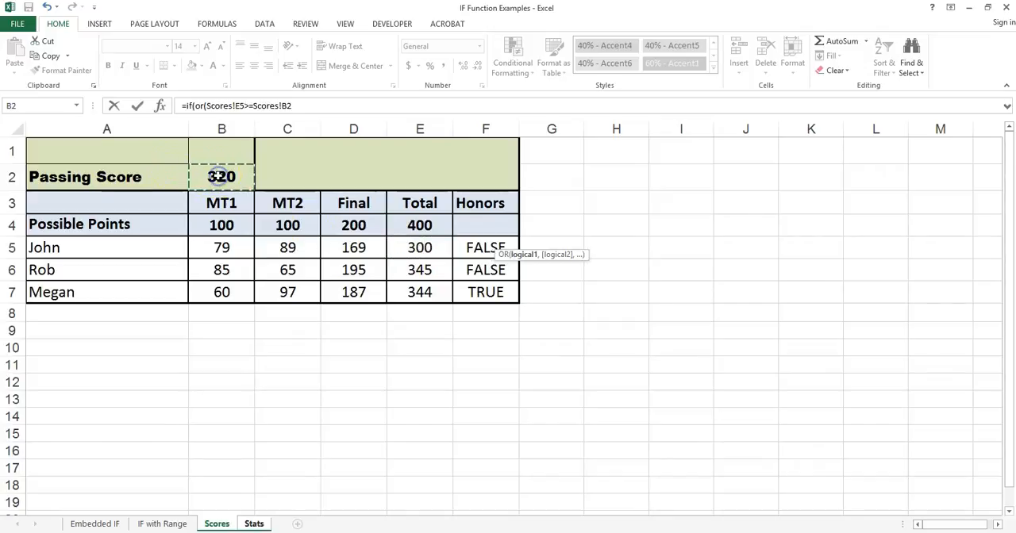
# Step: Add Scores!E6>=Scores!B2 as the second OR condition in the F5 formula
pyautogui.write(',')
pyautogui.click(410, 272)
pyautogui.write('>')
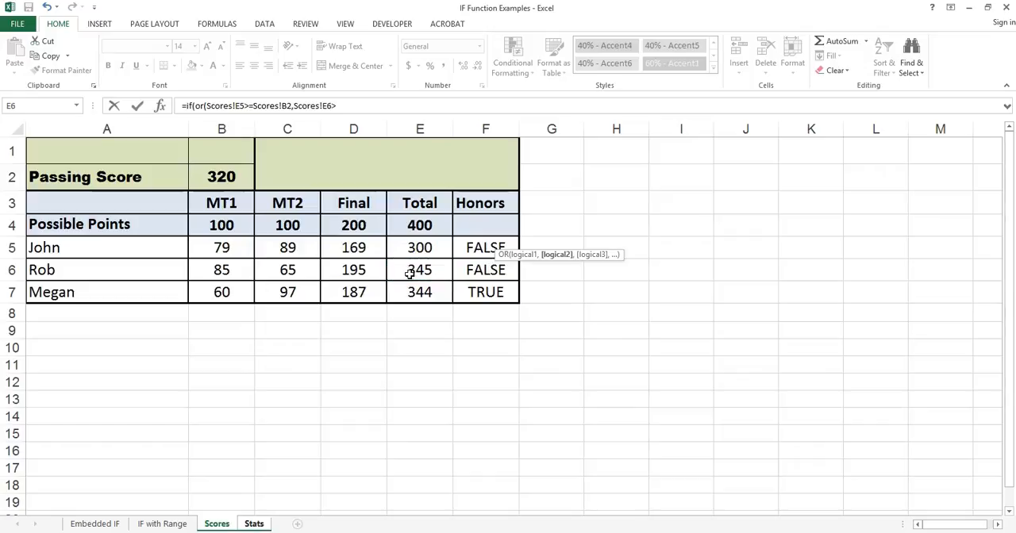
pyautogui.write('=')
pyautogui.click(228, 176)
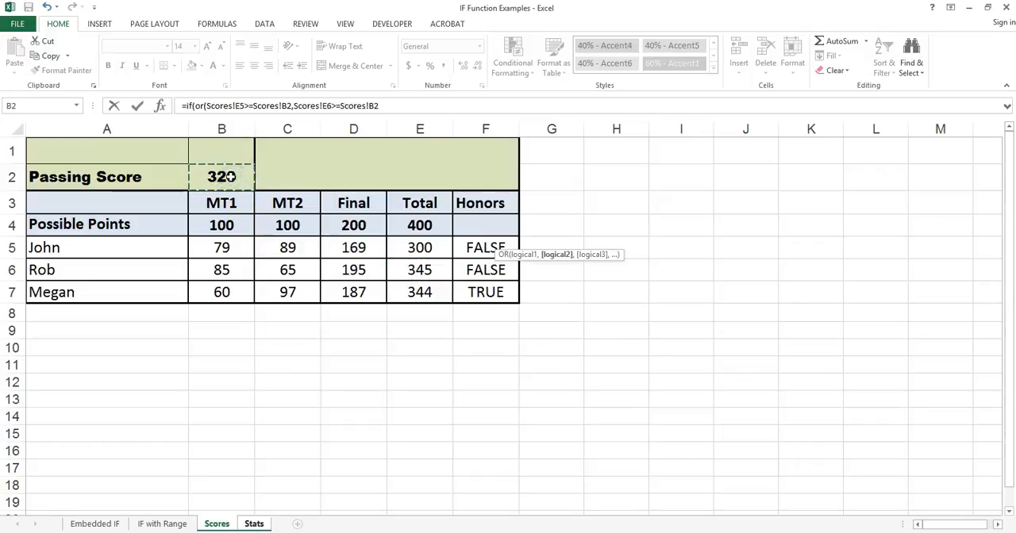
# Step: Add Scores!E7>=Scores!B2 as the third OR condition in the F5 formula and close the OR test
pyautogui.write(',')
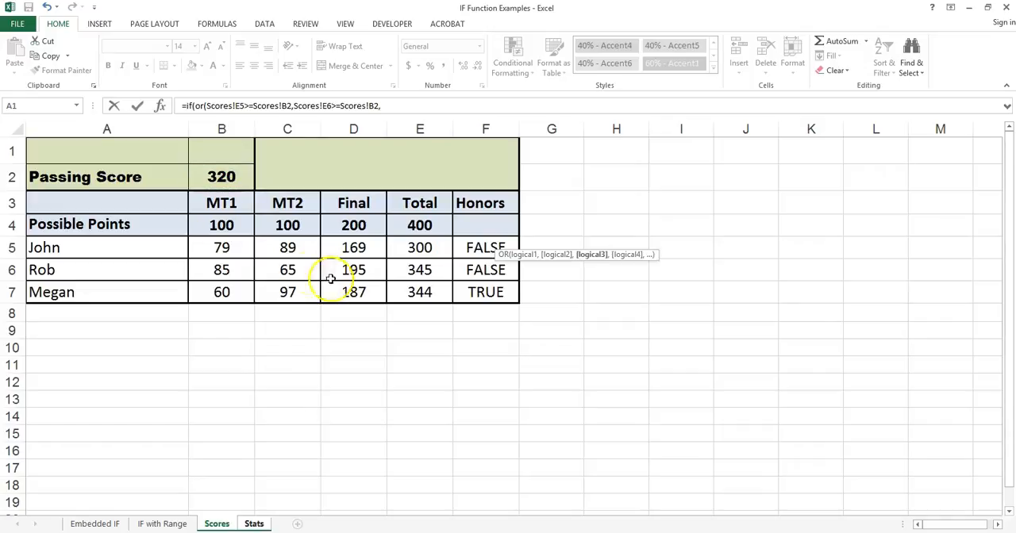
pyautogui.click(416, 291)
pyautogui.write(',')
pyautogui.press('BackSpace')
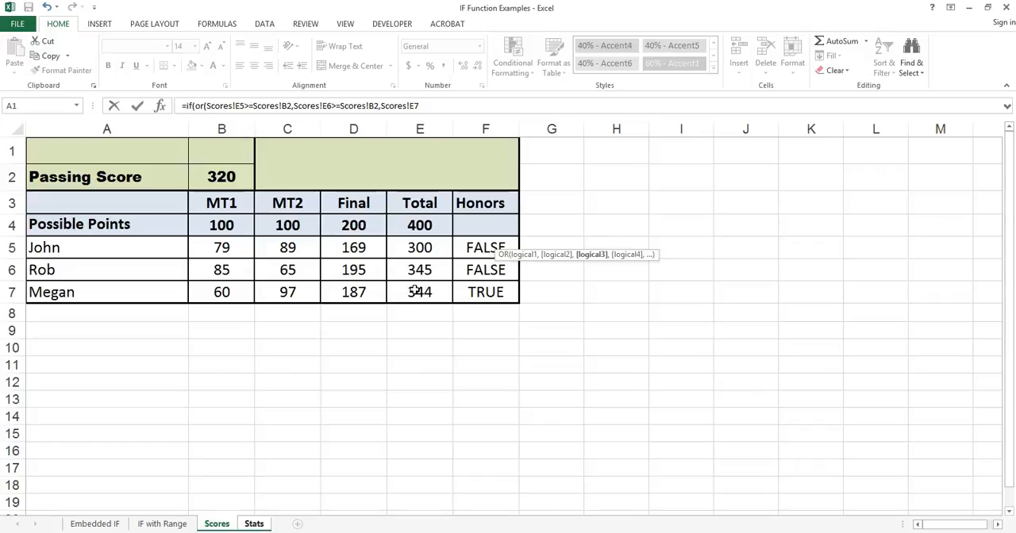
pyautogui.write('=')
pyautogui.click(222, 177)
pyautogui.write('),')
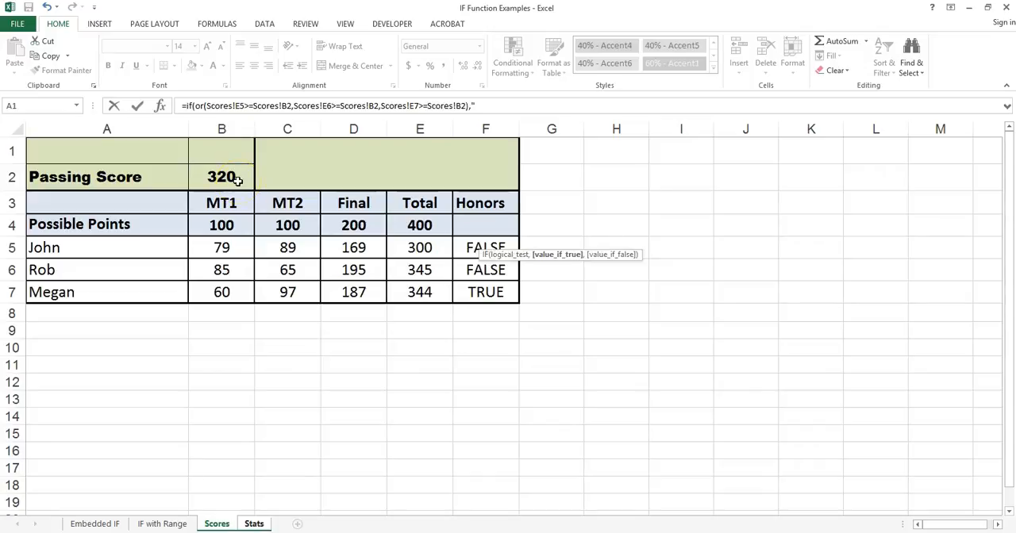
pyautogui.write('"At least one passed",')
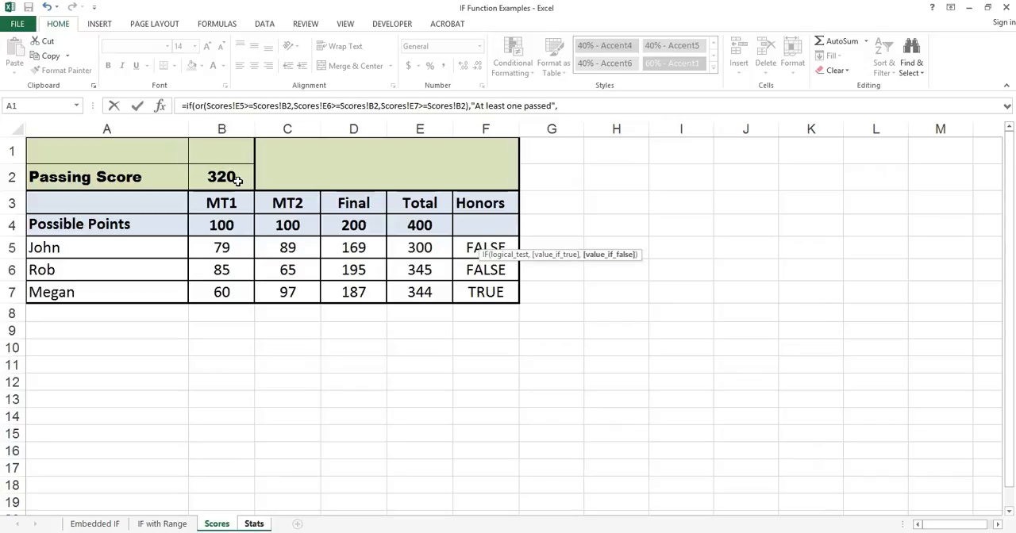
# Step: Complete the F5 formula with "At least one passed" as the true result and "No one Passed" as the false result
pyautogui.write('"no')
pyautogui.write('No')
pyautogui.write(' one')
pyautogui.write(' Passed"')
pyautogui.write(')')
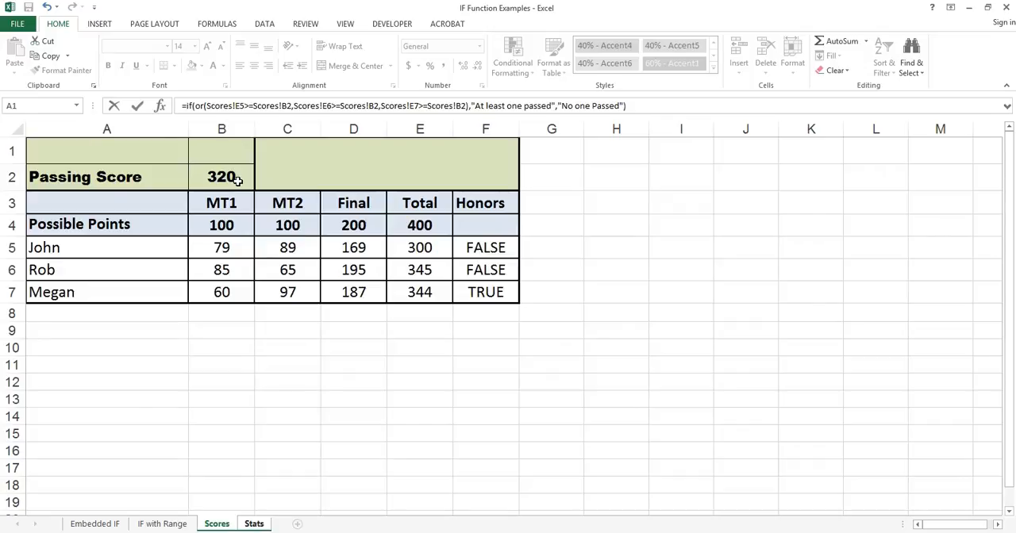
pyautogui.press('Return')
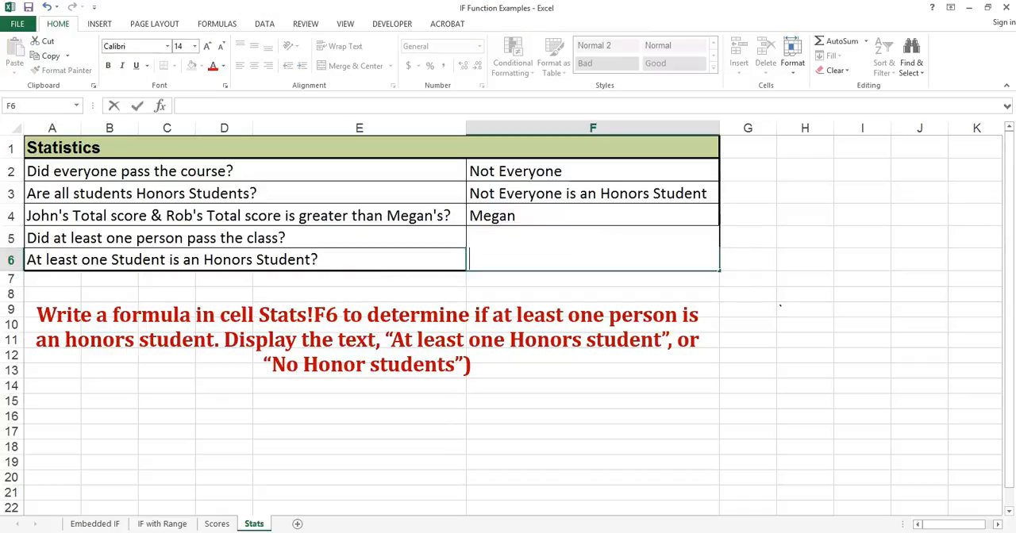
# Step: Begin an IF formula in Stats!F6 whose logical test is OR(Scores!F5:F7)
pyautogui.write('=if')
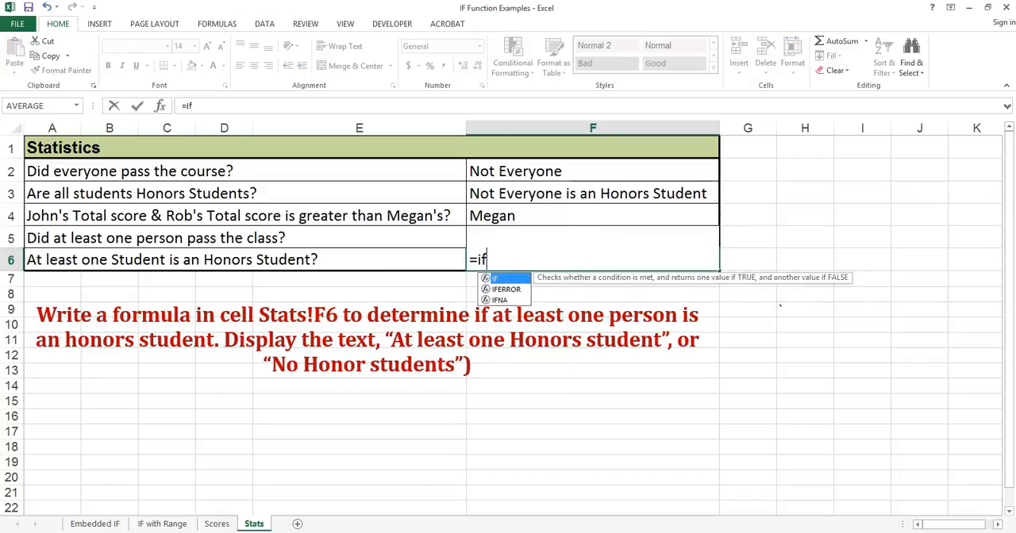
pyautogui.write('(')
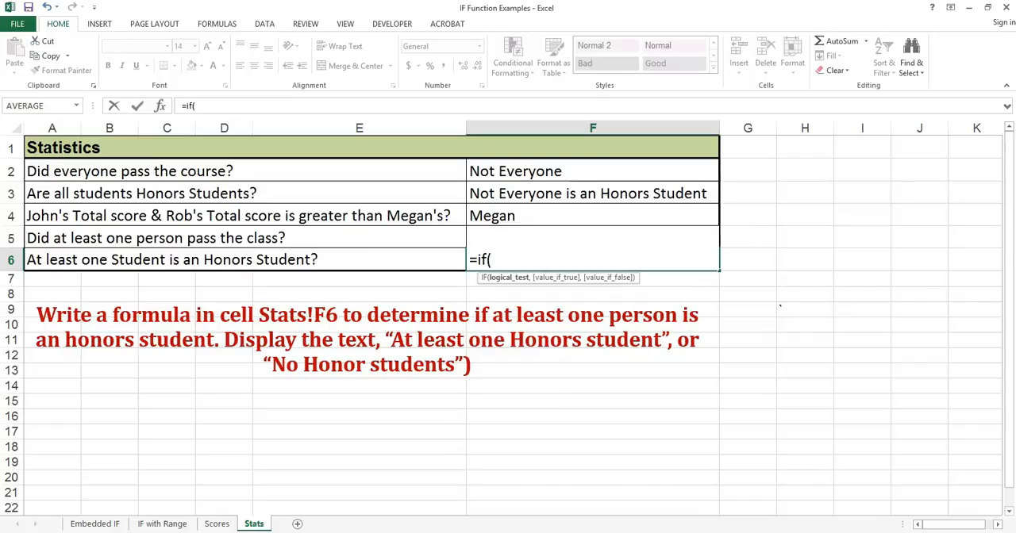
pyautogui.write('or(')
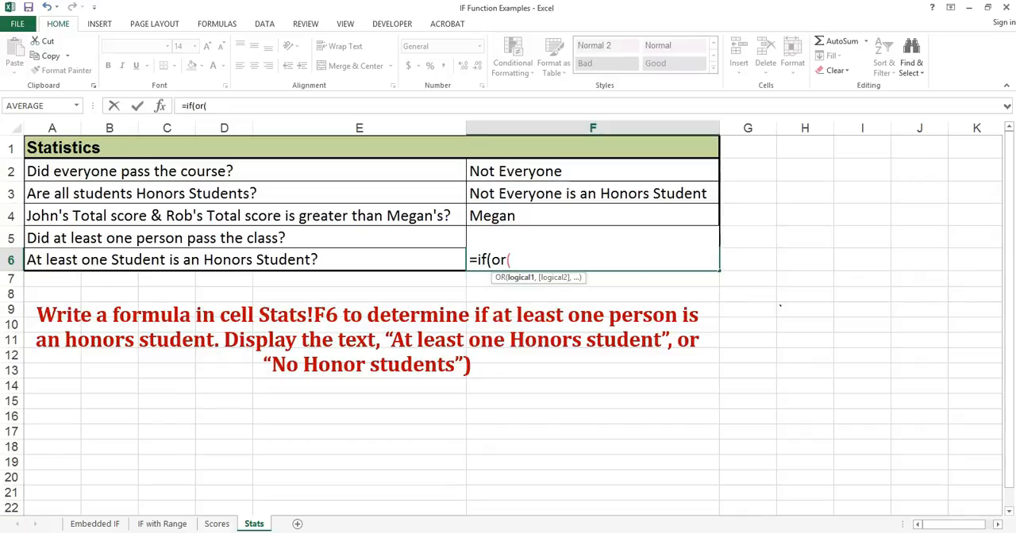
pyautogui.click(216, 523)
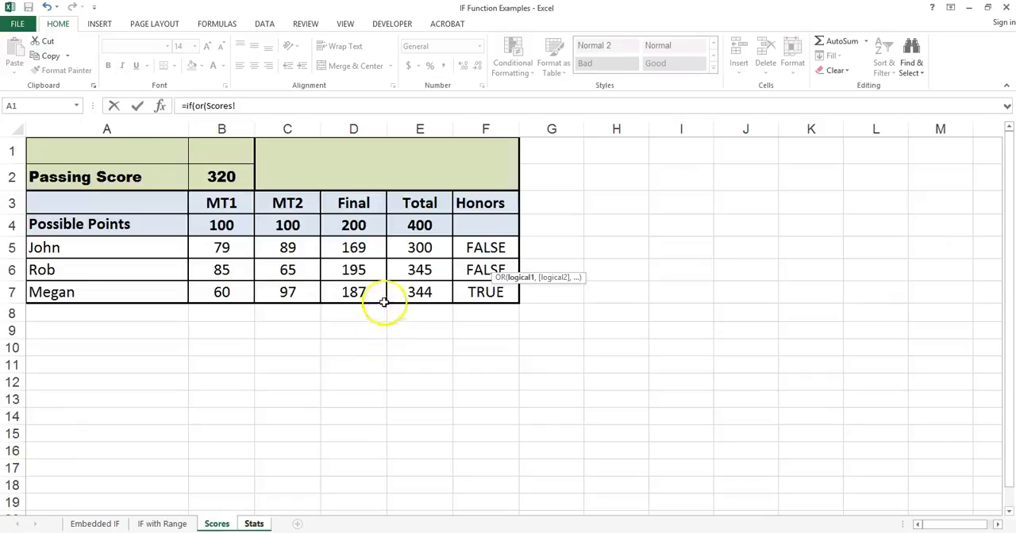
pyautogui.moveTo(484, 246); pyautogui.dragTo(483, 290)
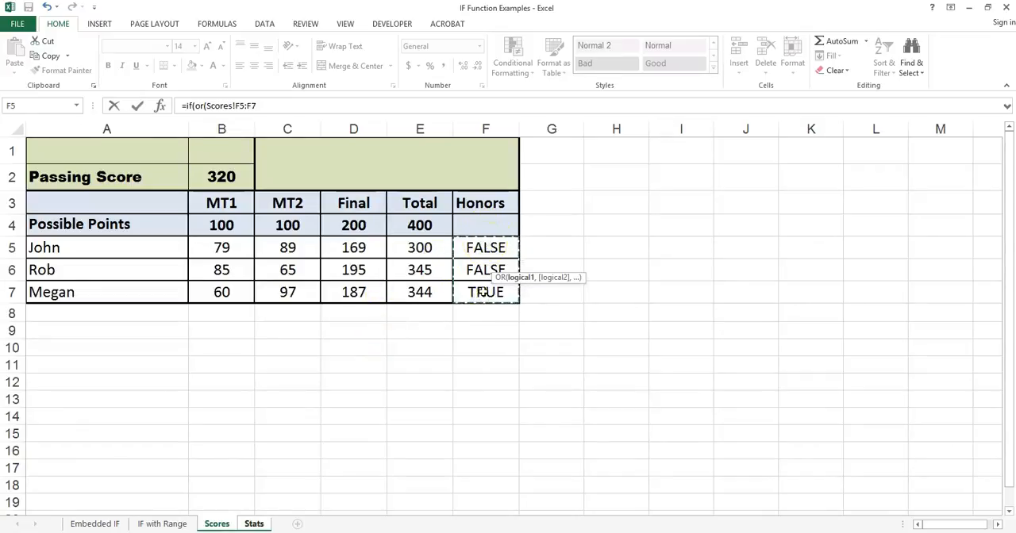
pyautogui.write('),')
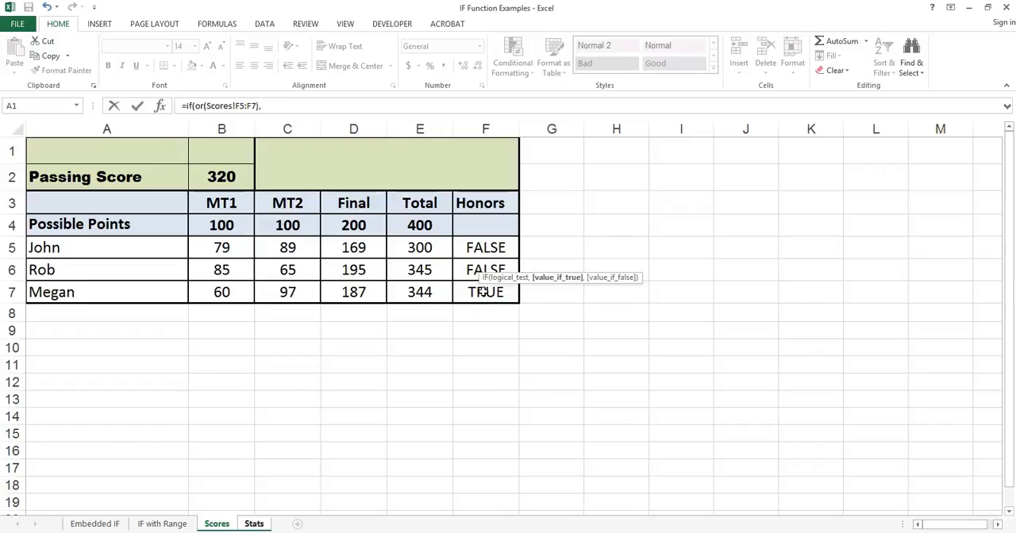
pyautogui.write('"At least one Honors student",')
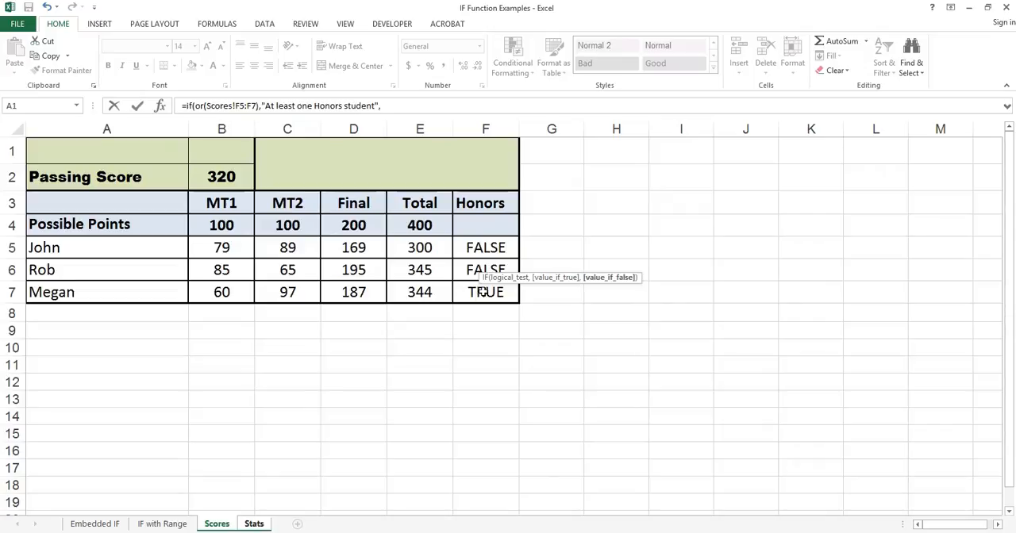
pyautogui.write('"No Honor students")')
# Step: Complete the F6 formula with "No Honor students" as the false result
pyautogui.press('Return')
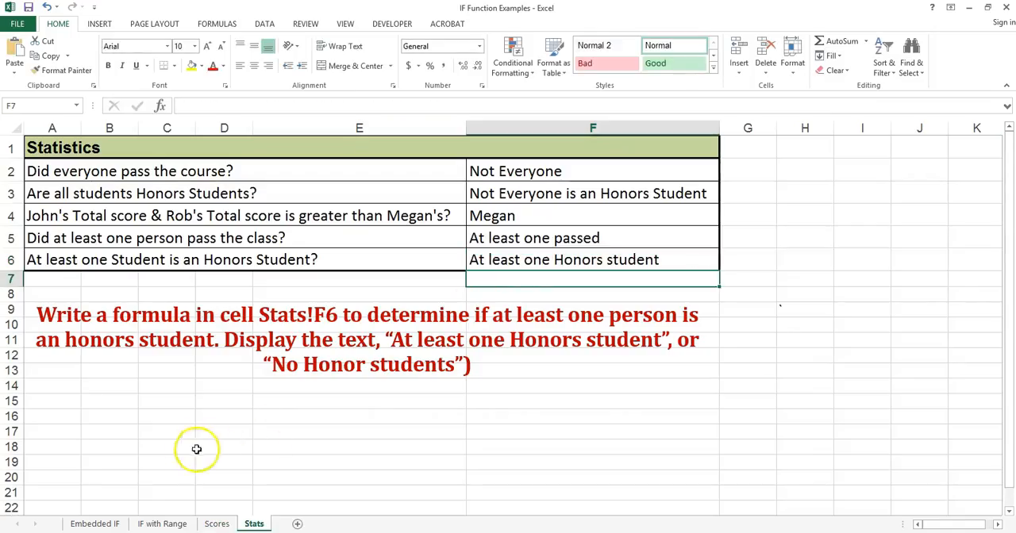